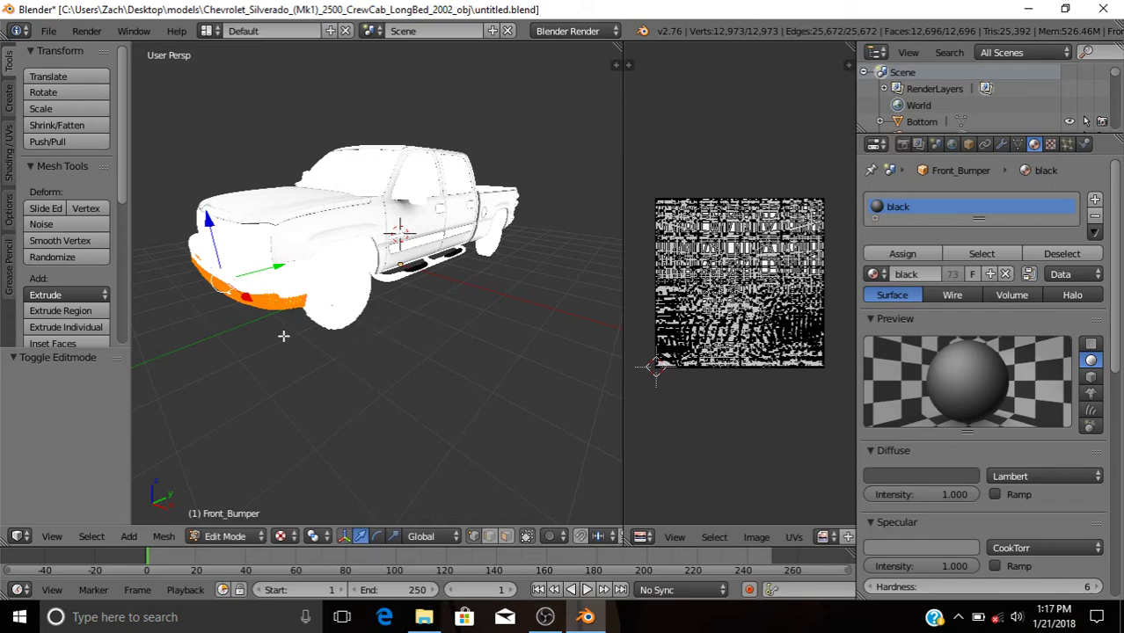
# - Orbit and zoom the viewport to a close, low front view of the orange front bumper
pyautogui.moveTo(281, 391); pyautogui.dragTo(342, 313, button='middle')
pyautogui.scroll(2, 349, 261)
pyautogui.scroll(2, 349, 260)
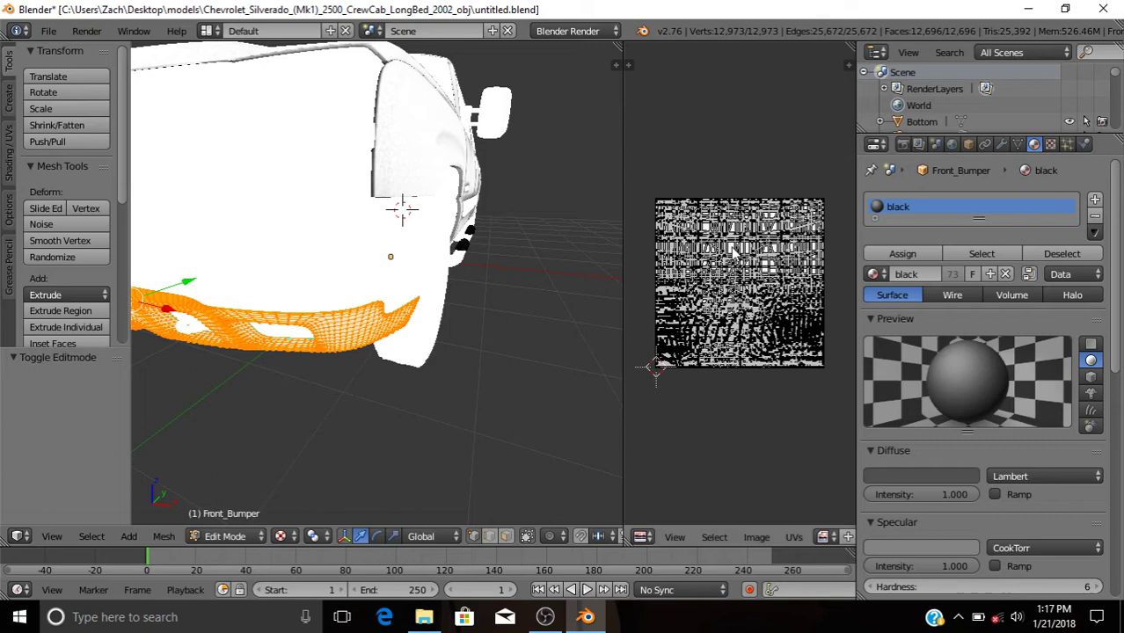
pyautogui.rightClick(523, 44)
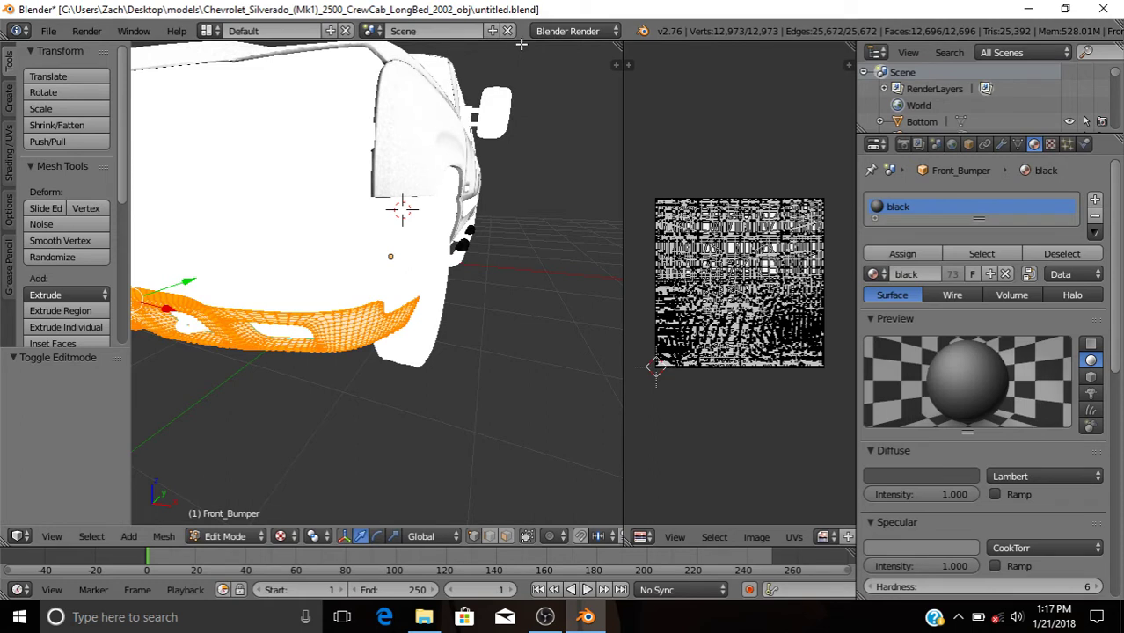
pyautogui.rightClick(520, 41)
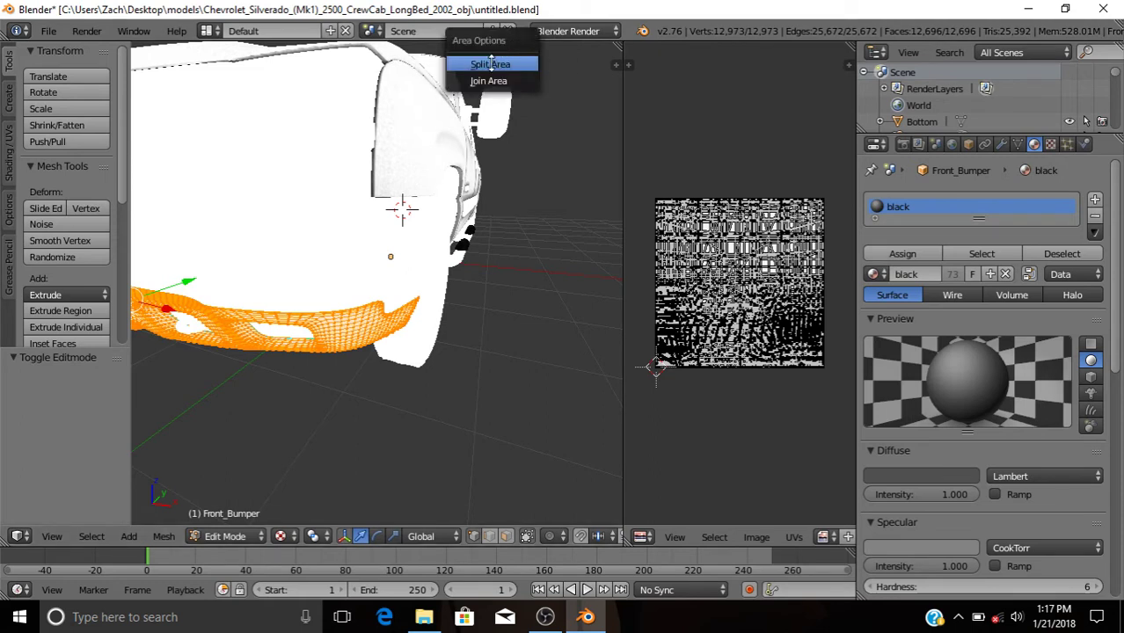
pyautogui.click(493, 65)
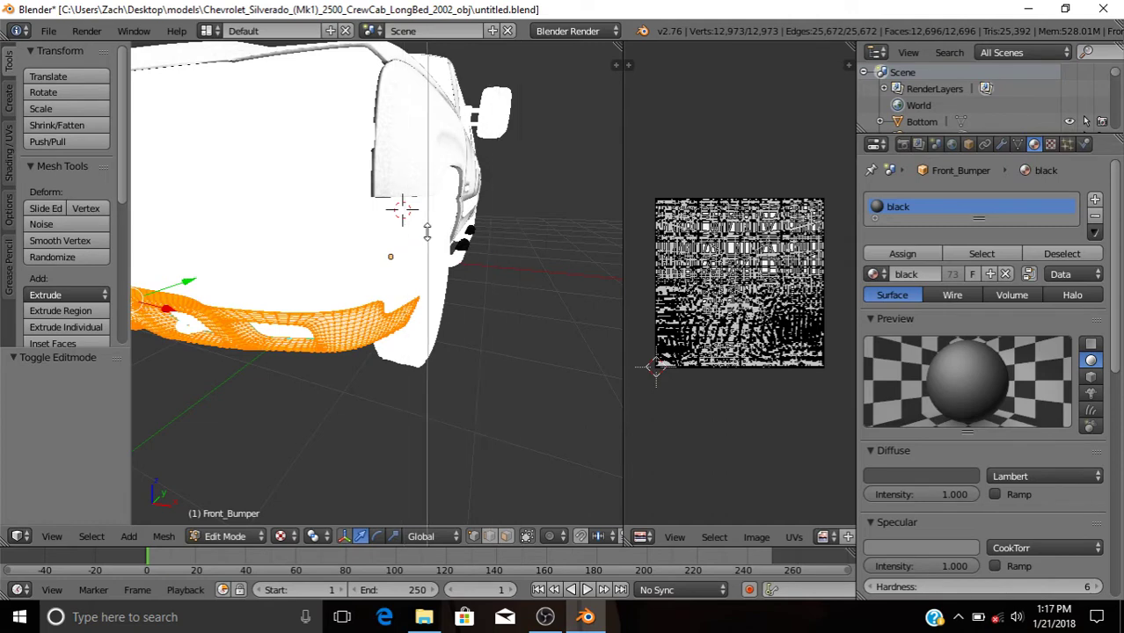
pyautogui.rightClick(515, 230)
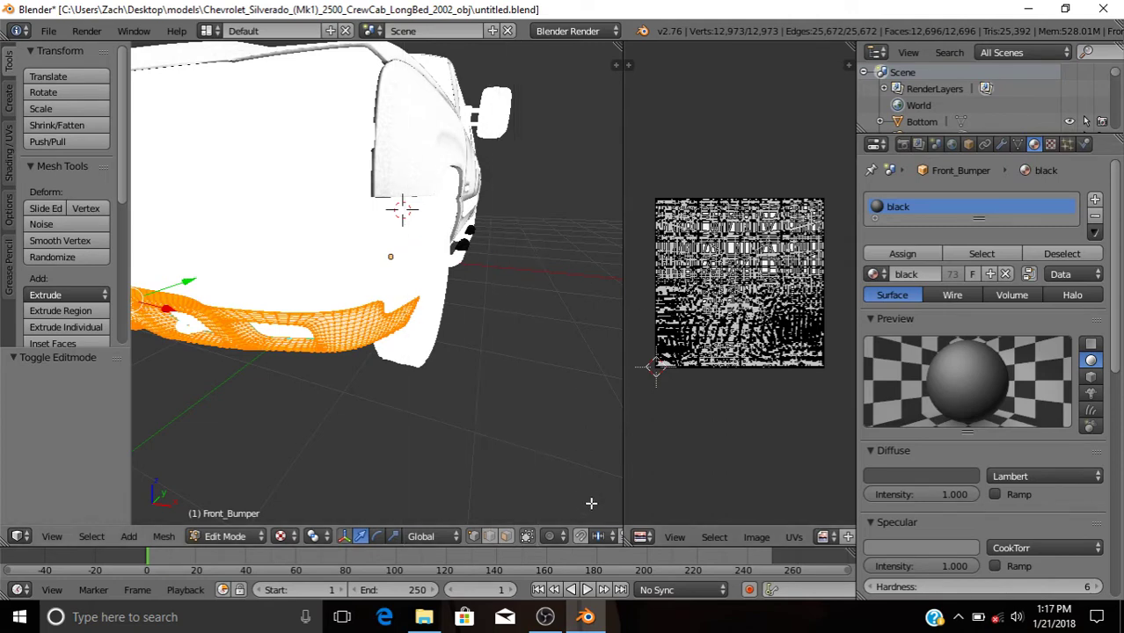
pyautogui.click(636, 538)
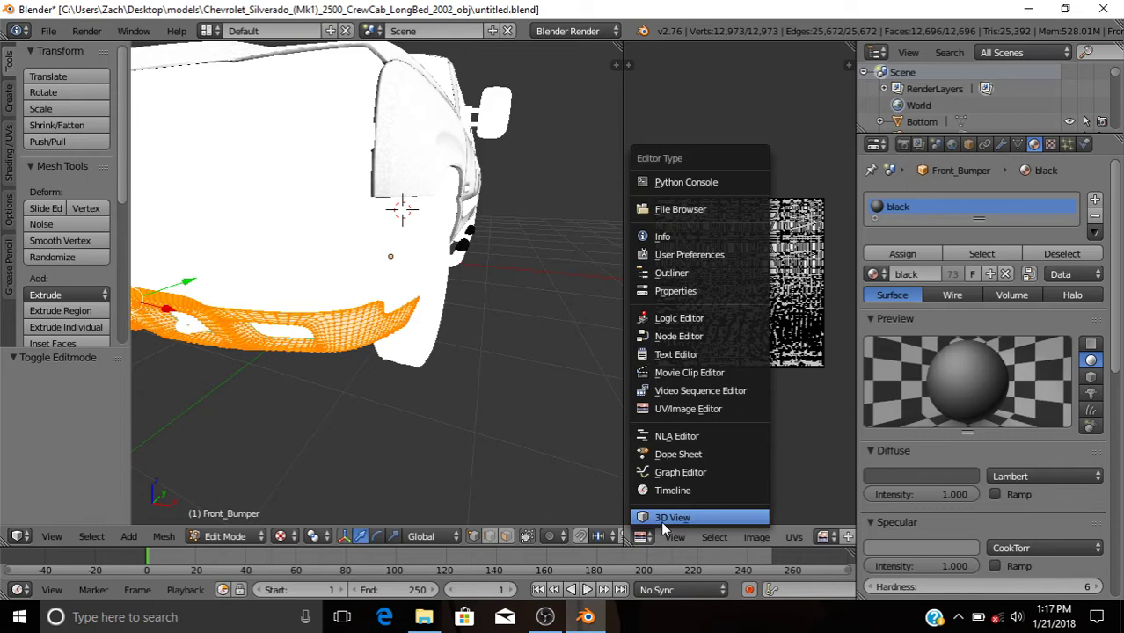
pyautogui.click(691, 409)
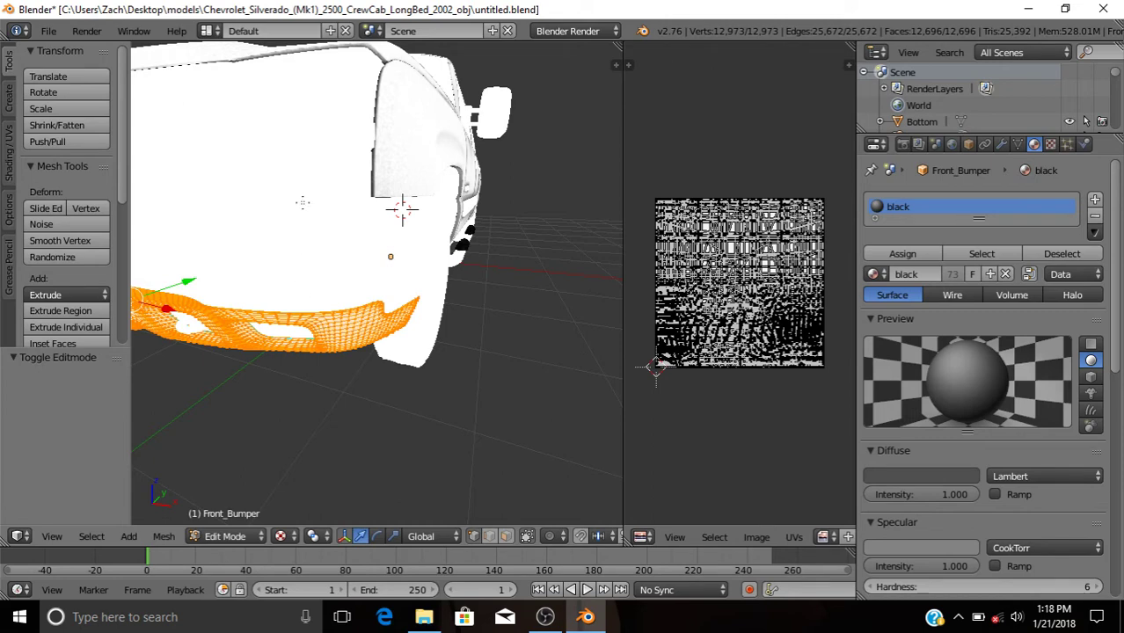
# - Smart UV Project the bumper with angle limit 60 and island margin 1, then select all islands
pyautogui.press('u')
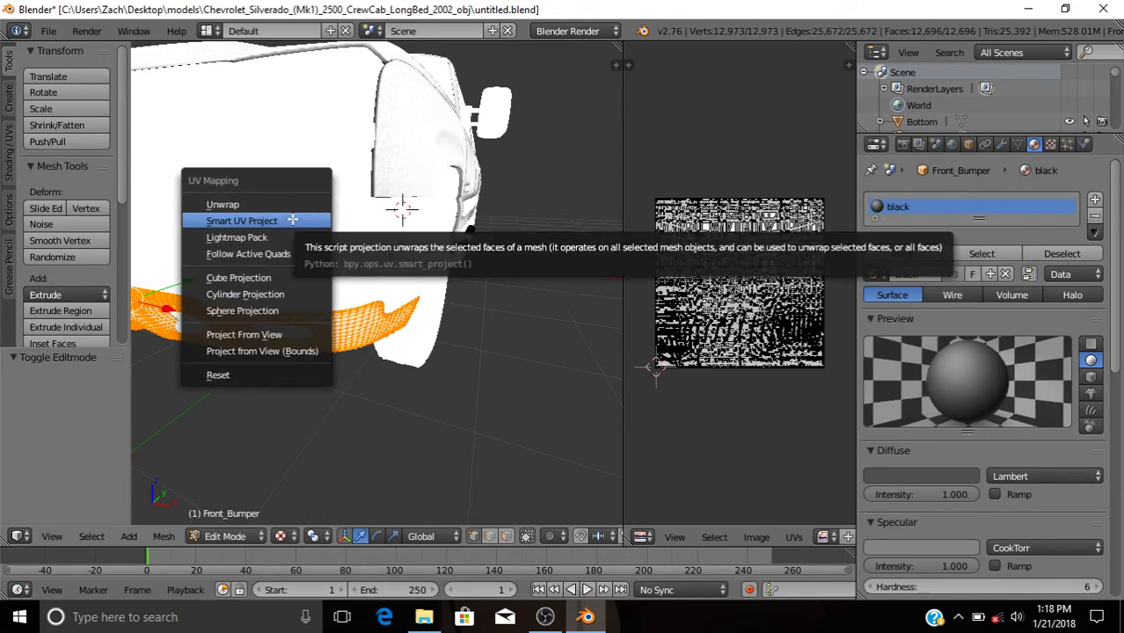
pyautogui.click(292, 220)
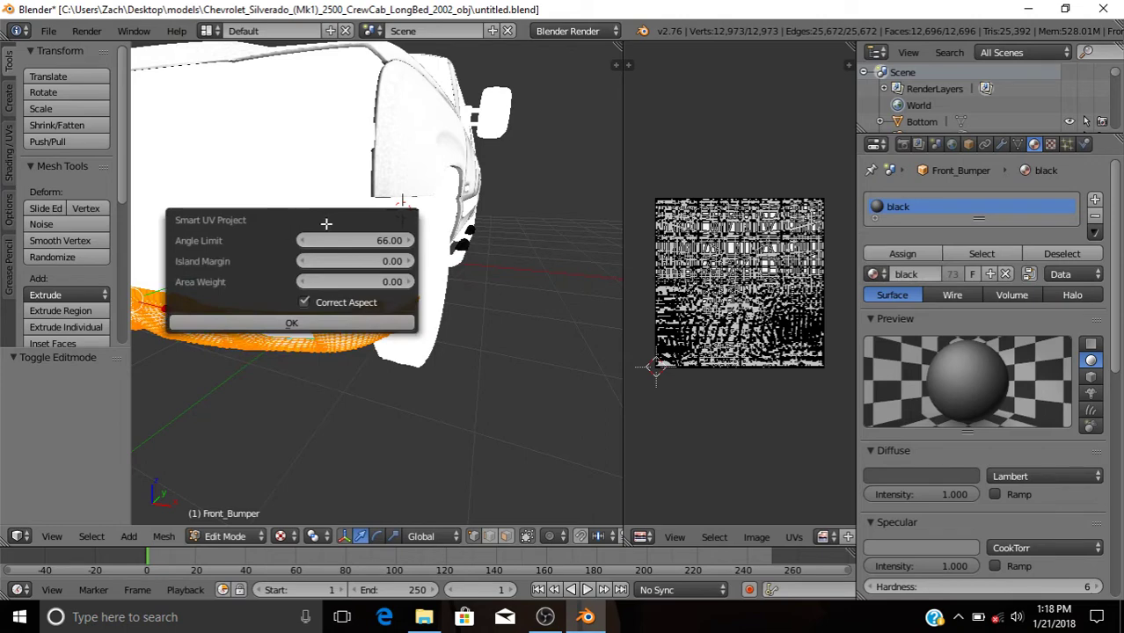
pyautogui.click(374, 240)
pyautogui.write('6')
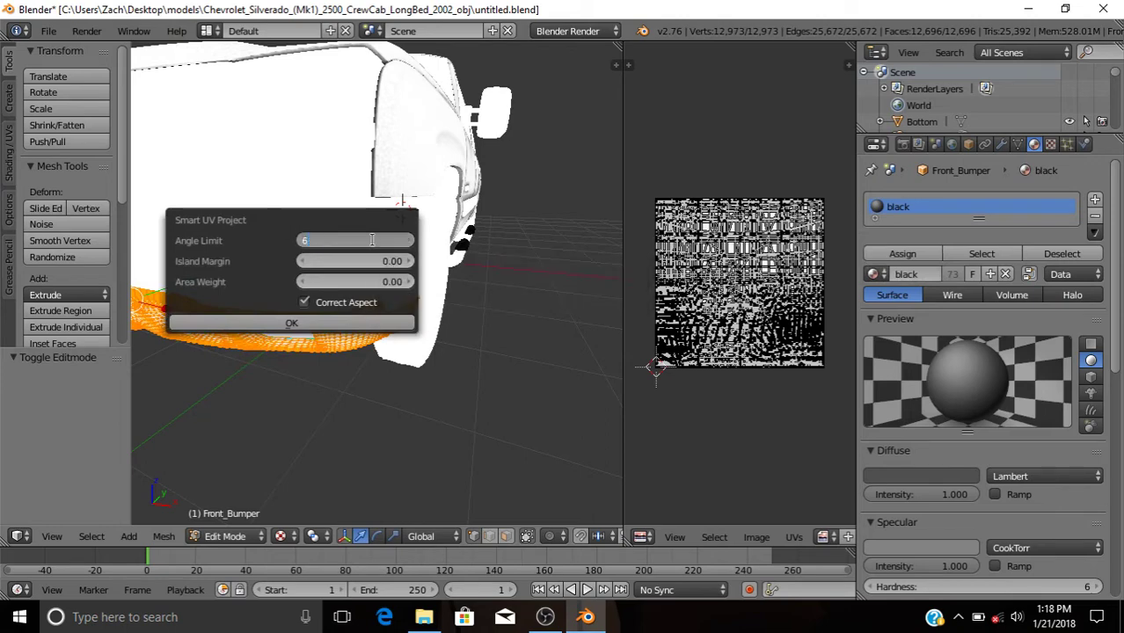
pyautogui.write('0')
pyautogui.press('Tab')
pyautogui.write('1')
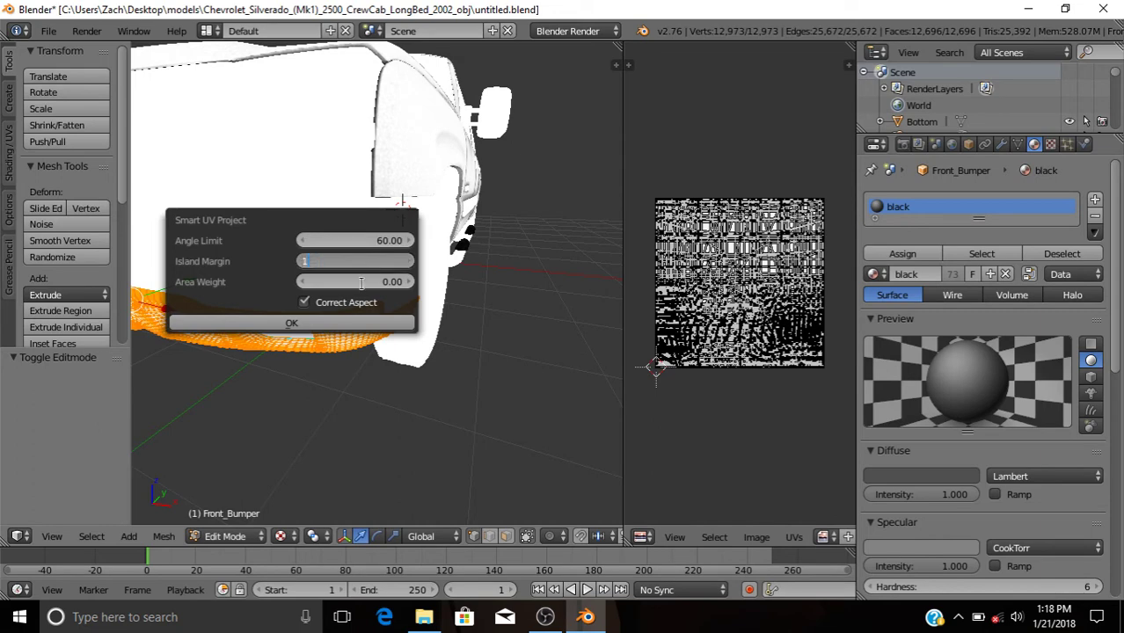
pyautogui.press('Return')
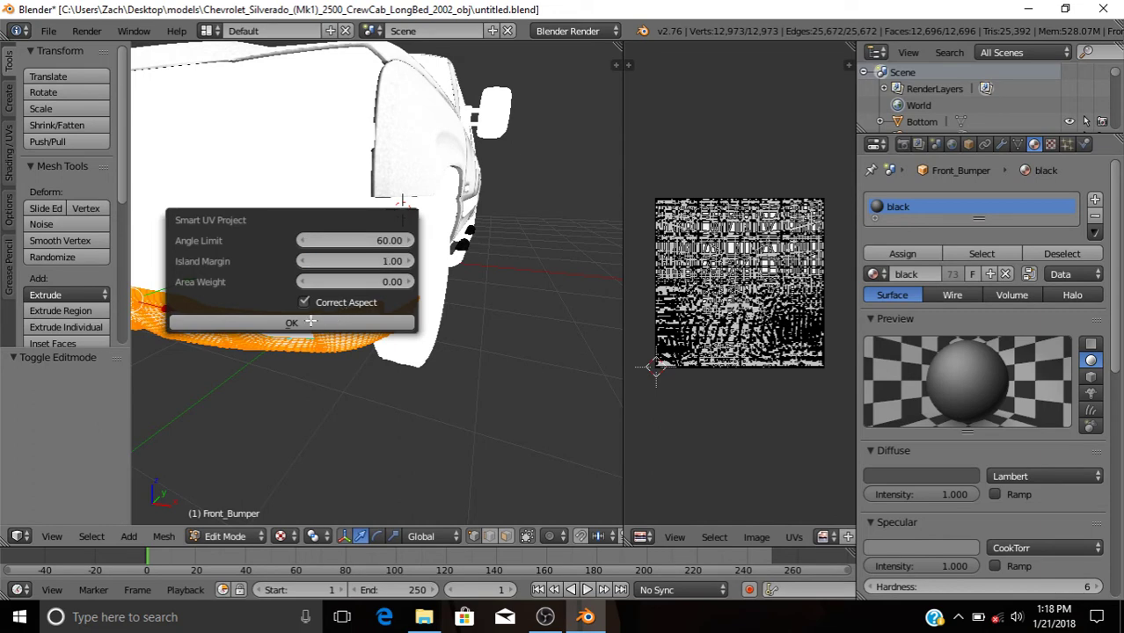
pyautogui.click(304, 322)
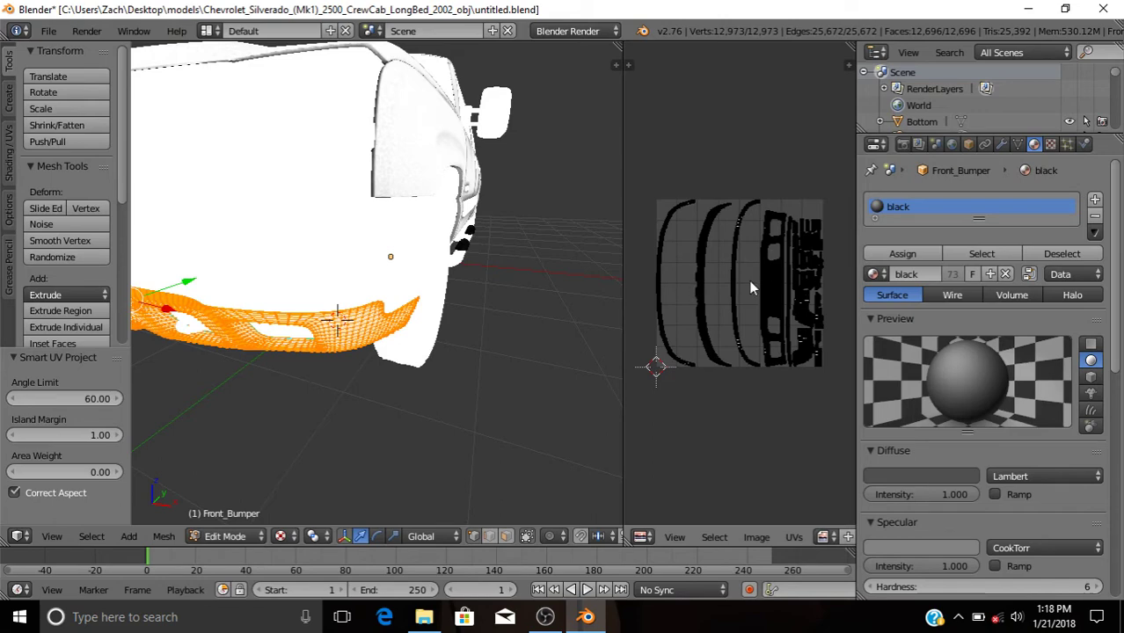
pyautogui.press('a')
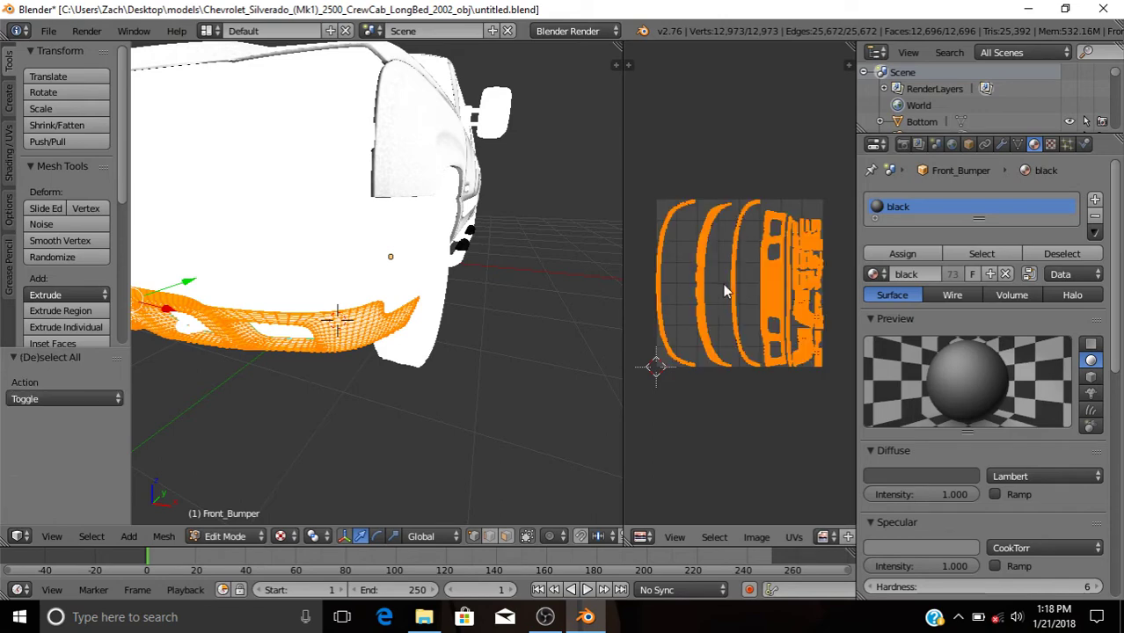
pyautogui.scroll(4, 749, 288)
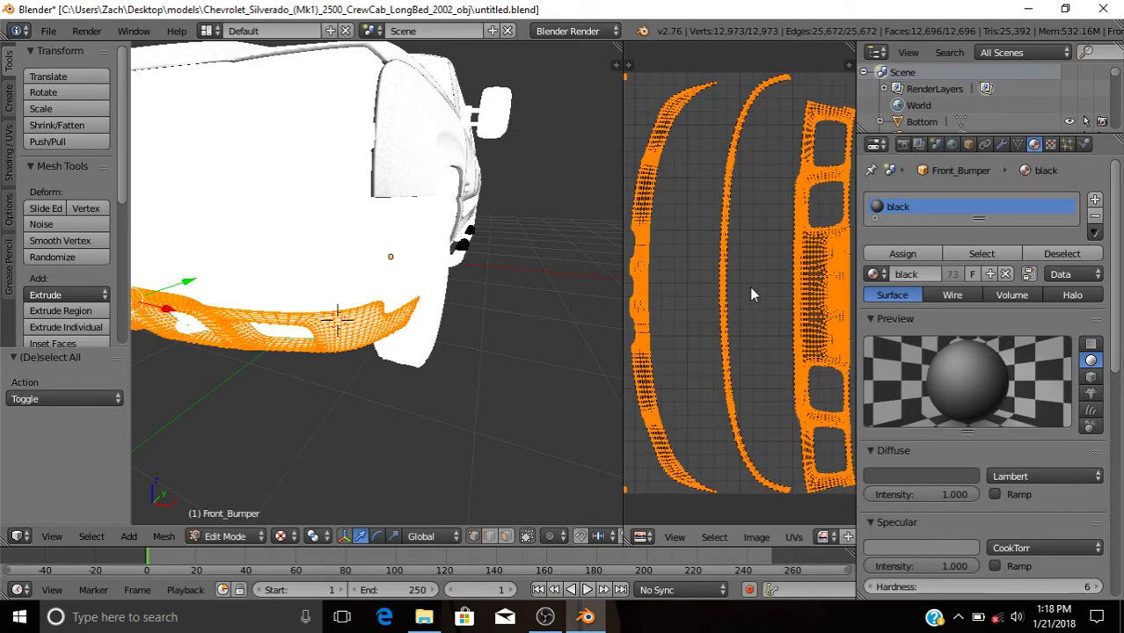
pyautogui.scroll(-5, 749, 286)
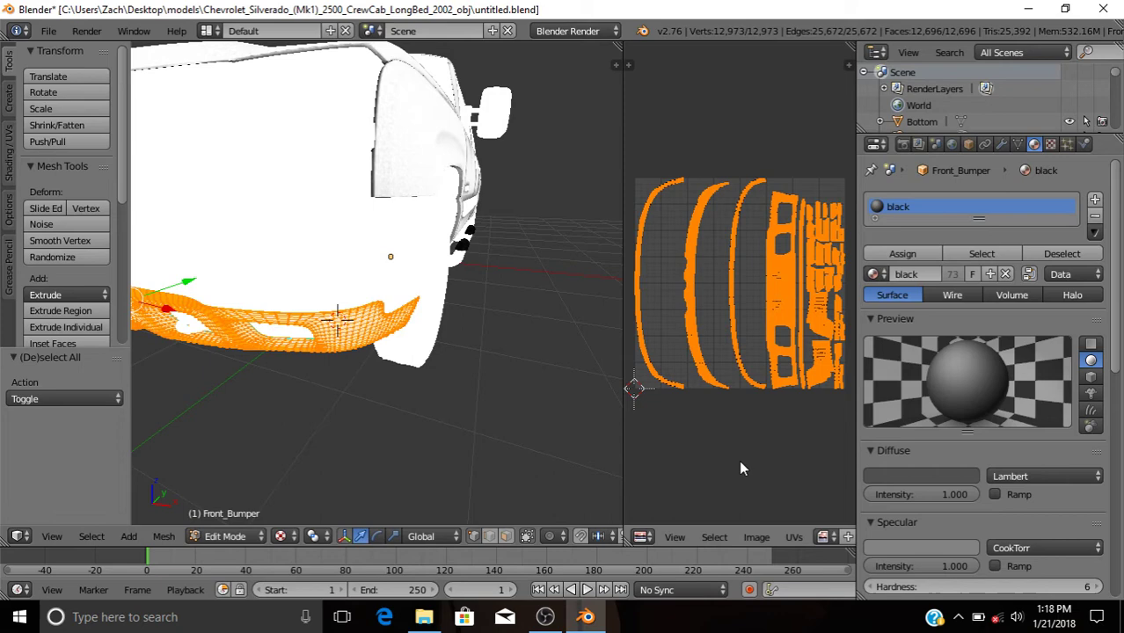
# - Create a new 2048×2048 image named 'Bumper' without alpha
pyautogui.click(757, 537)
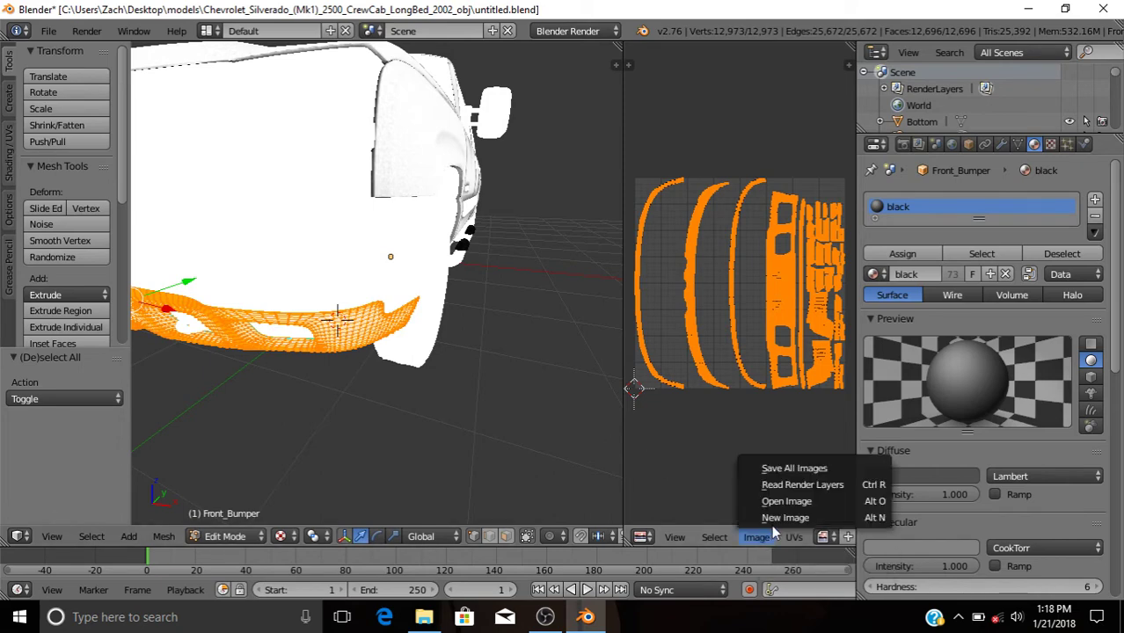
pyautogui.click(780, 518)
pyautogui.click(828, 453)
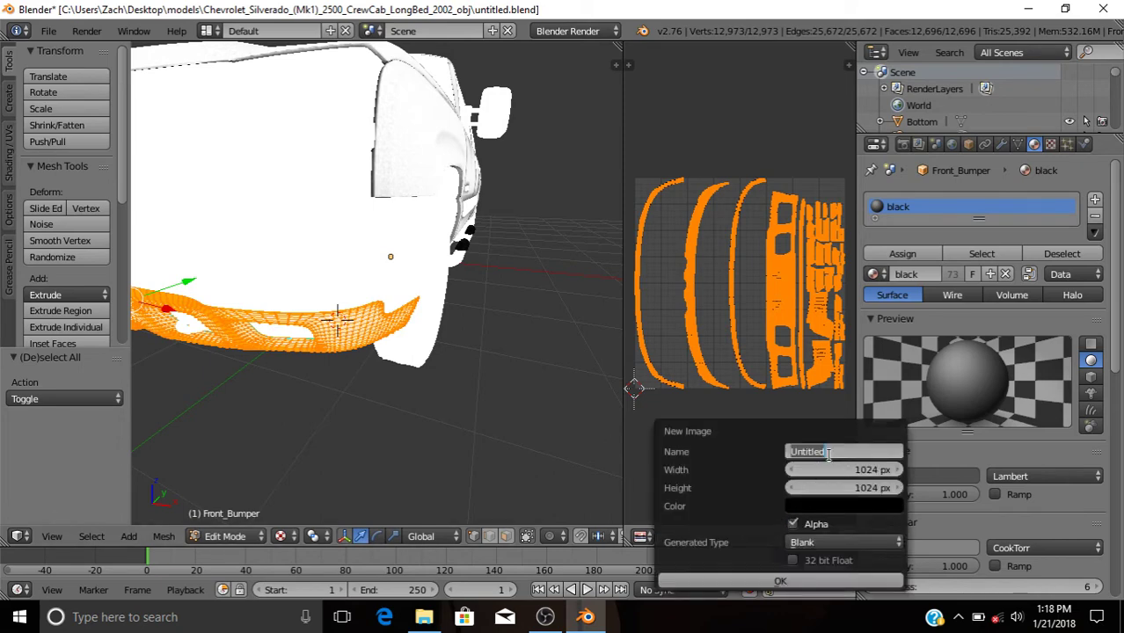
pyautogui.write('Bumper')
pyautogui.click(851, 472)
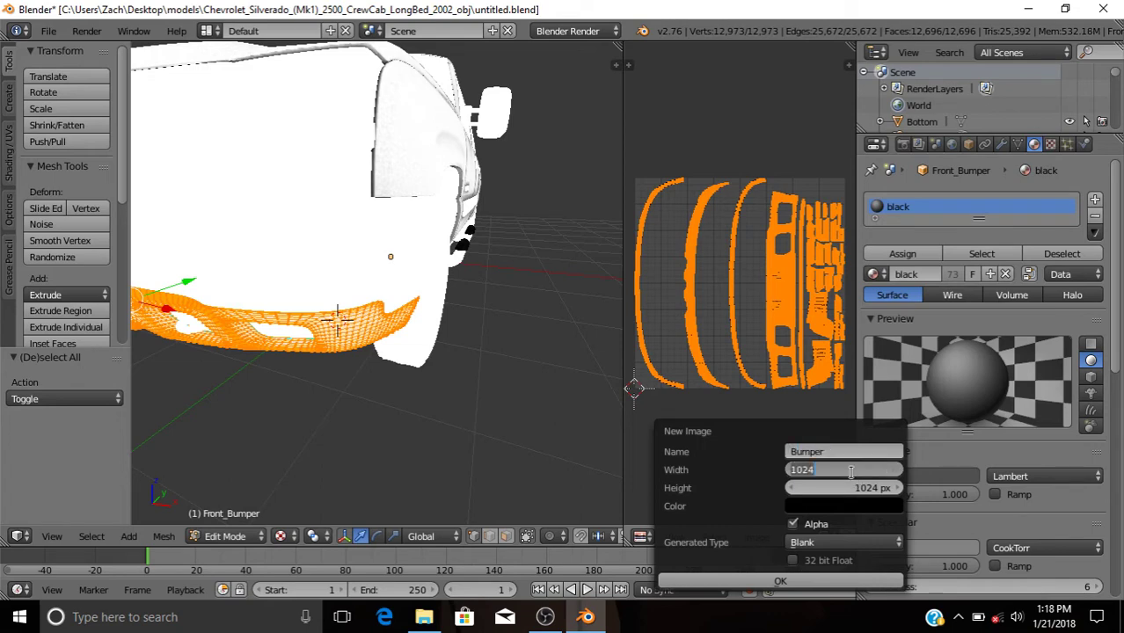
pyautogui.write('2048')
pyautogui.press('Return')
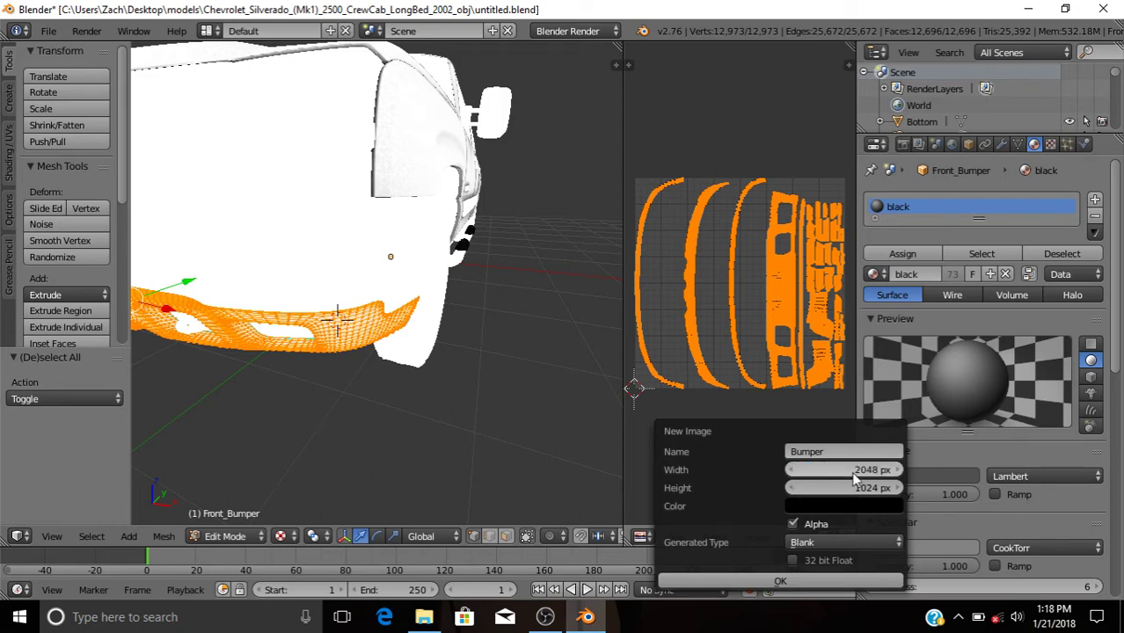
pyautogui.click(854, 488)
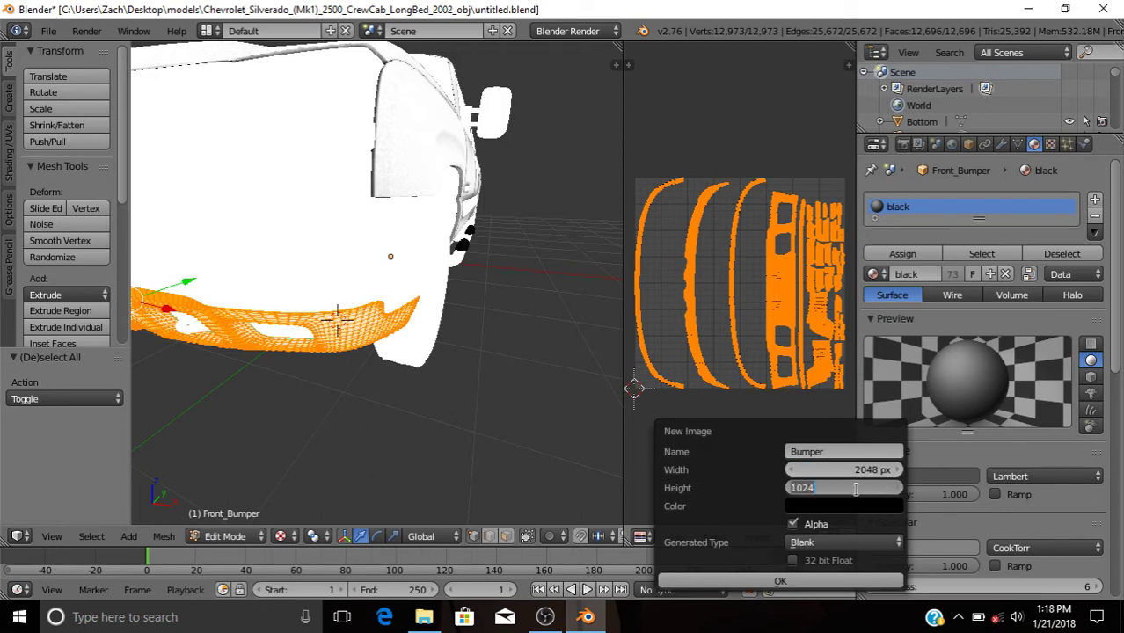
pyautogui.write('2048')
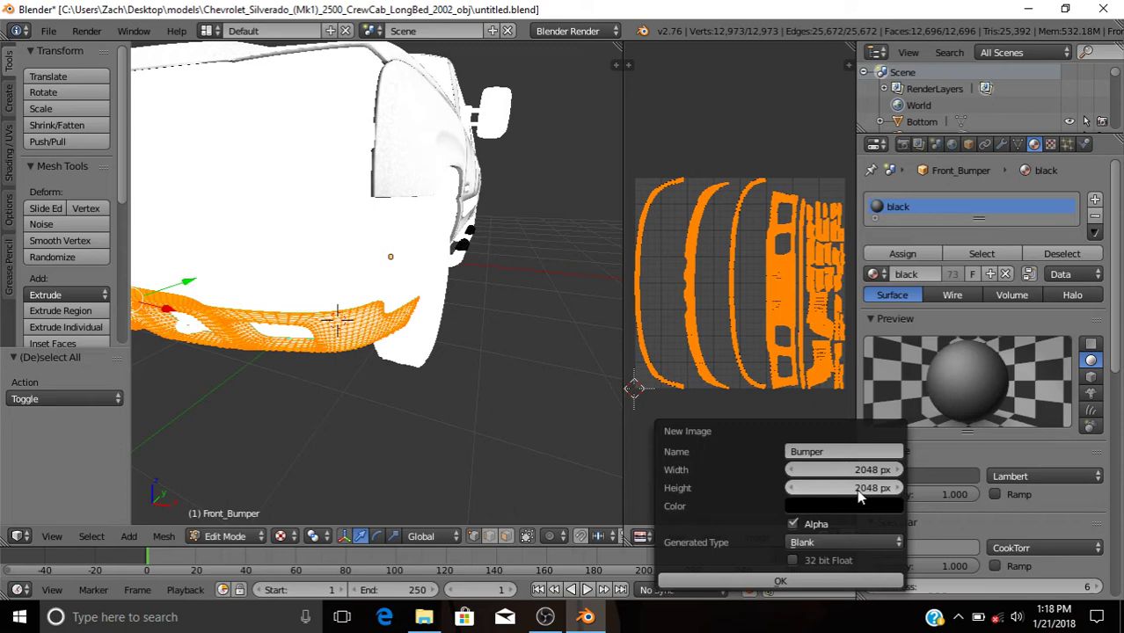
pyautogui.press('Return')
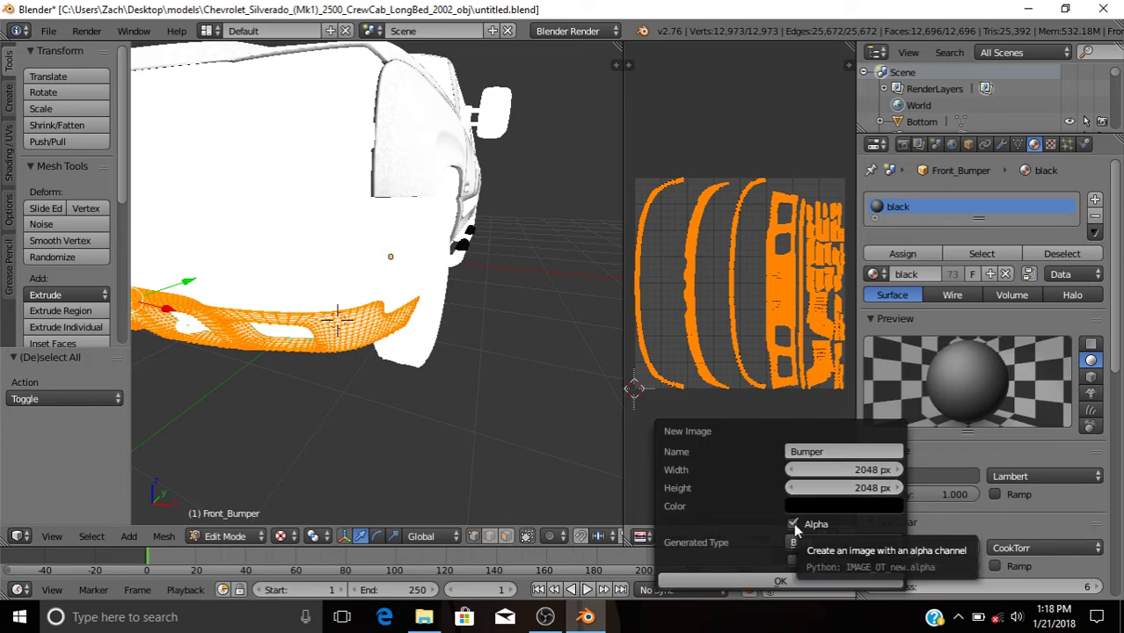
pyautogui.click(793, 524)
pyautogui.click(780, 580)
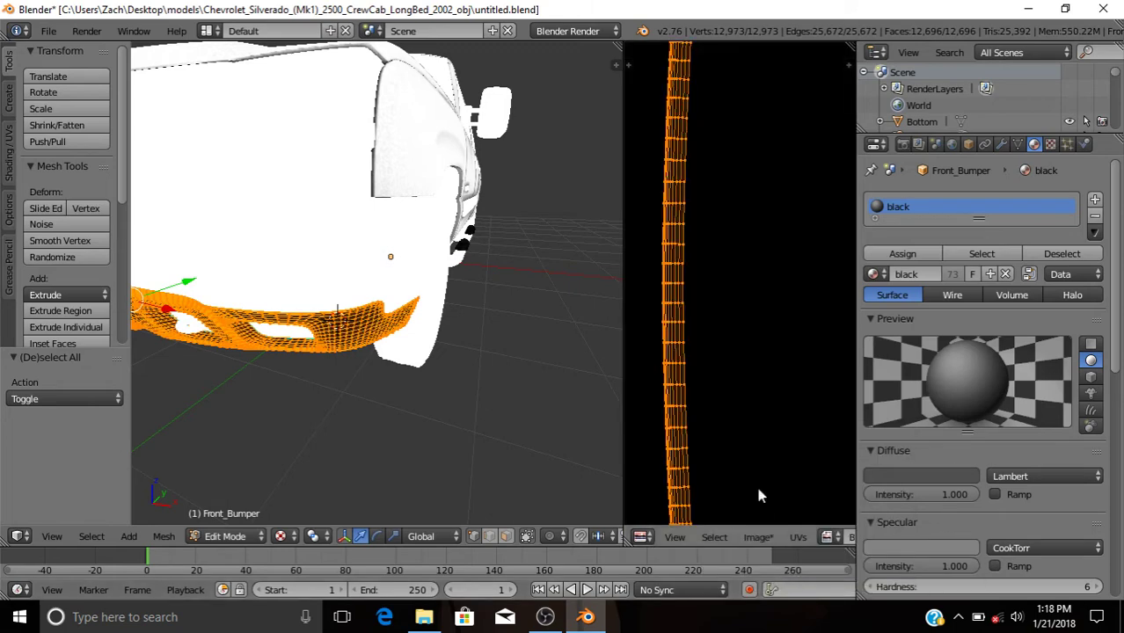
# - Take the bumper out of Edit Mode
pyautogui.scroll(-1, 697, 327)
pyautogui.scroll(-2, 697, 327)
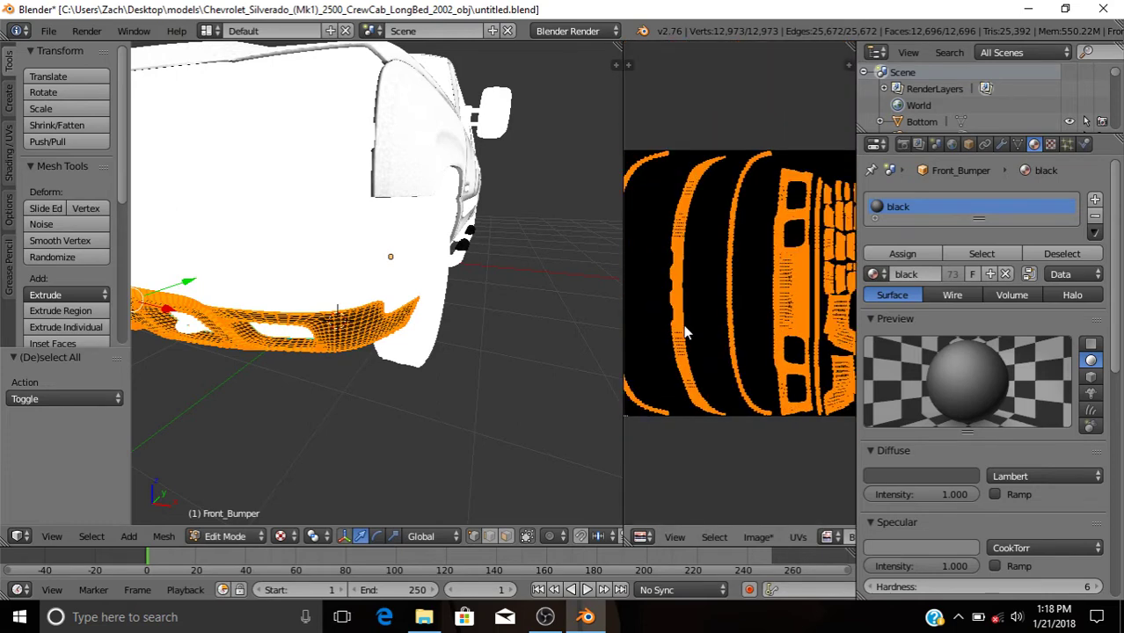
pyautogui.press('Tab')
pyautogui.press('Tab')
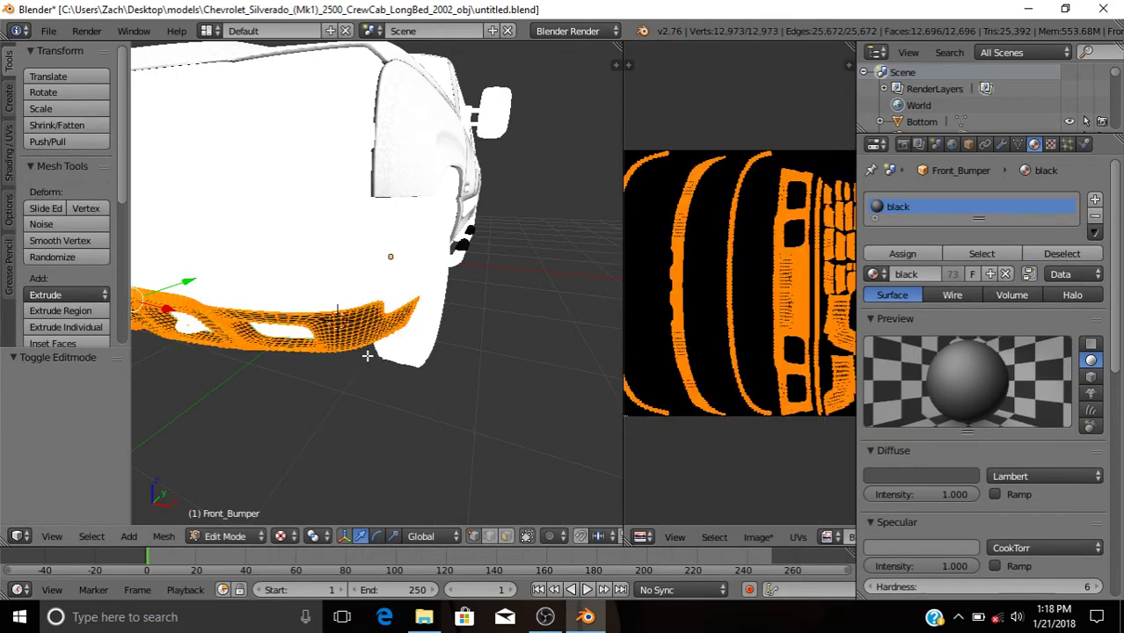
pyautogui.scroll(-3, 738, 281)
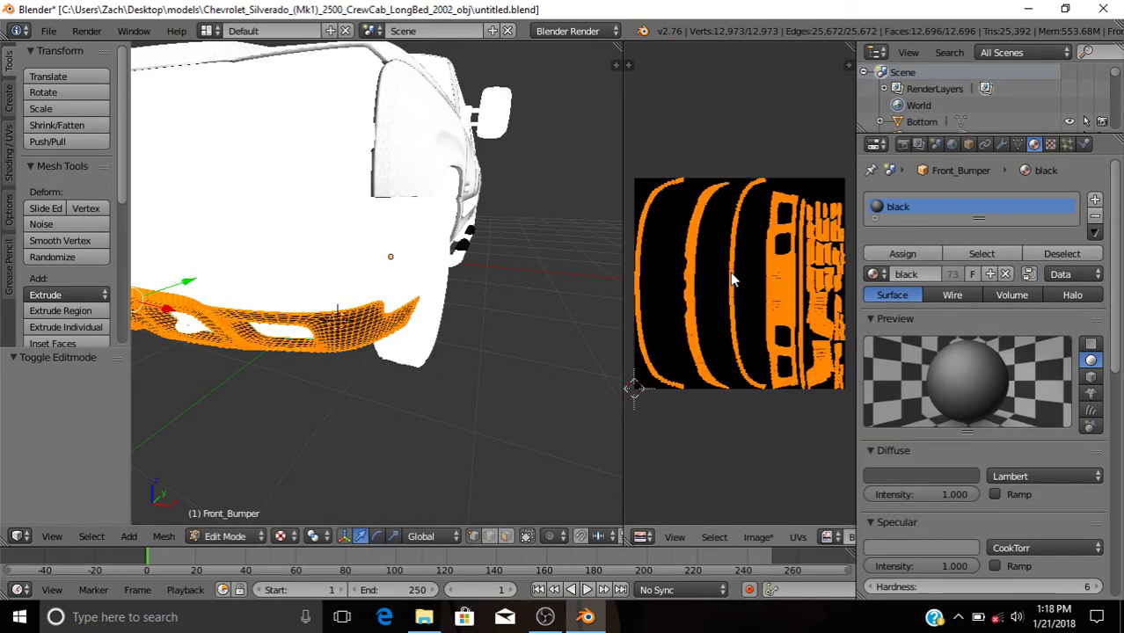
# - Assign a new material to the bumper faces and remove the 'black' material slot
pyautogui.click(1094, 201)
pyautogui.click(962, 312)
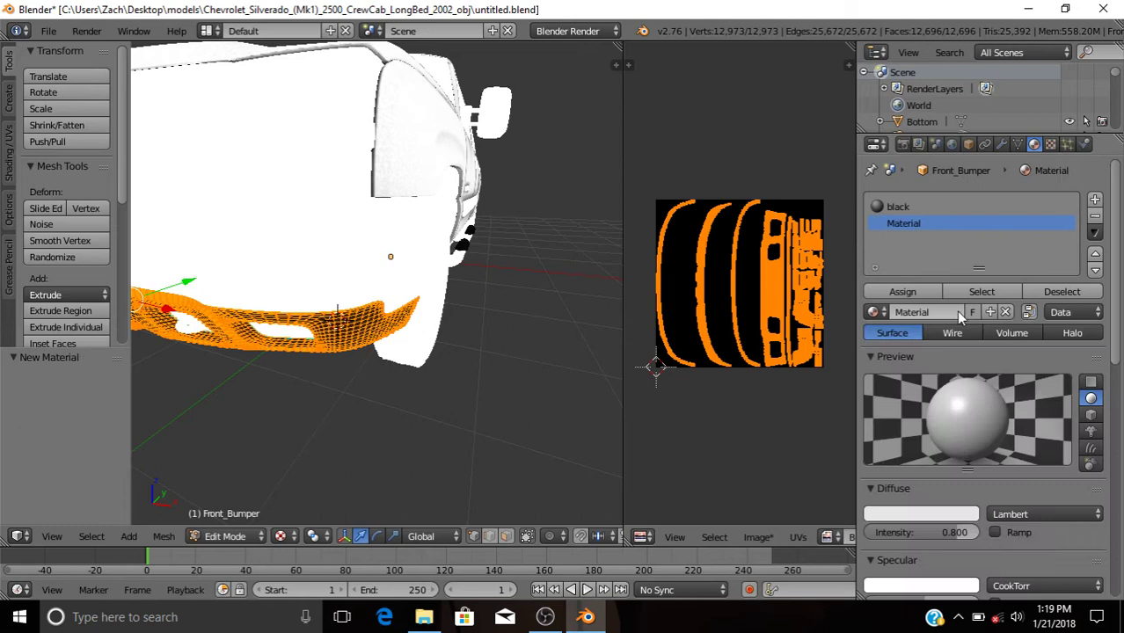
pyautogui.click(917, 291)
pyautogui.click(1031, 288)
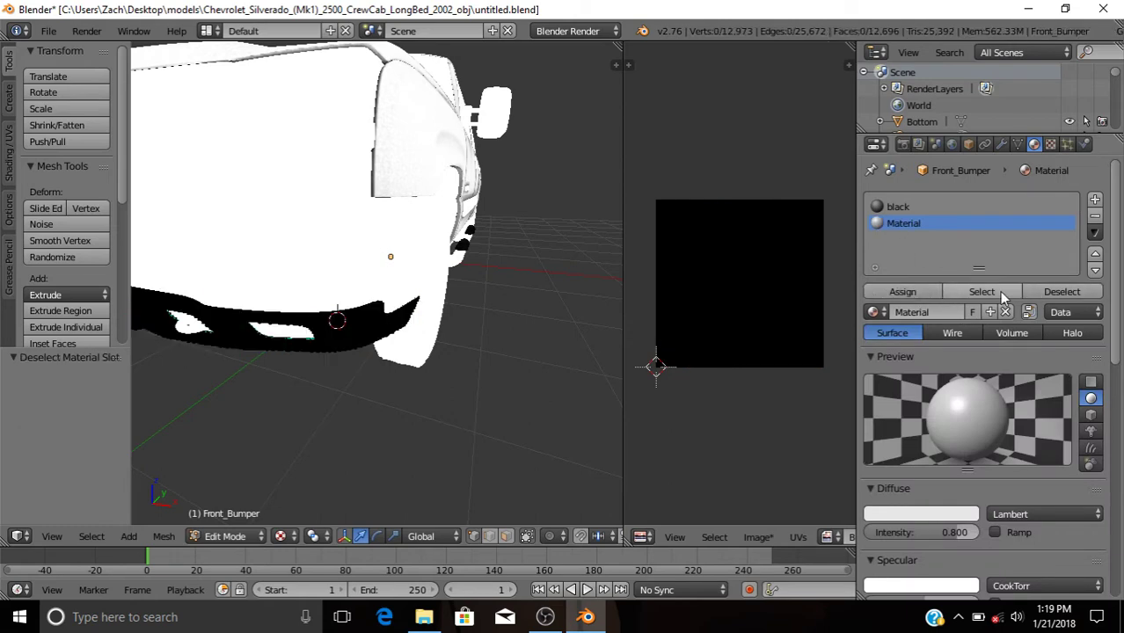
pyautogui.click(998, 290)
pyautogui.press('Tab')
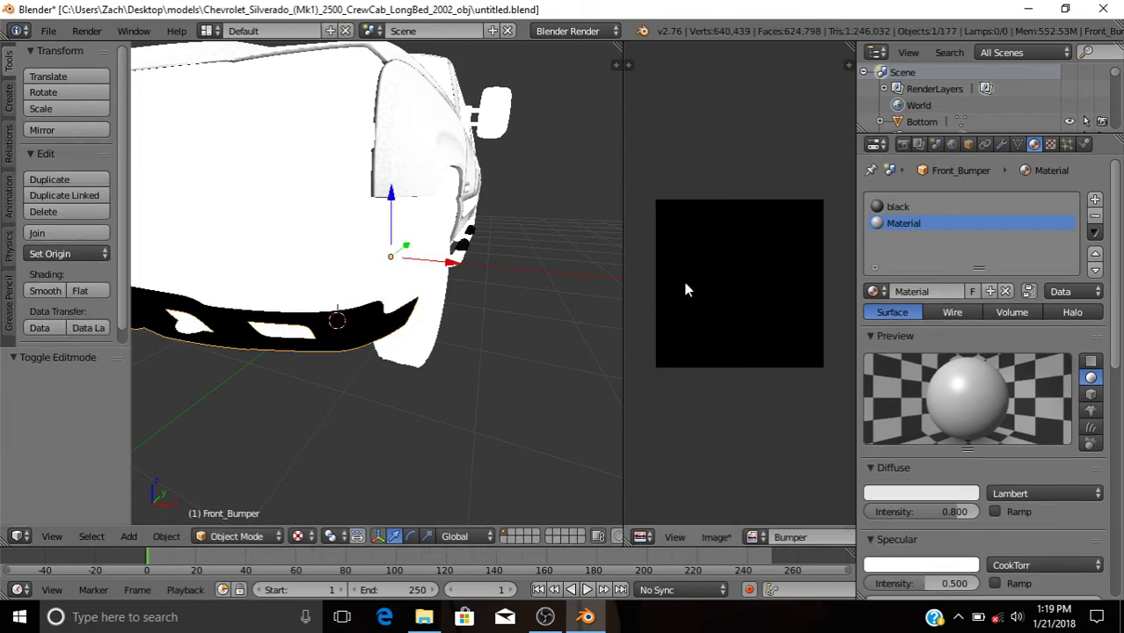
pyautogui.click(965, 206)
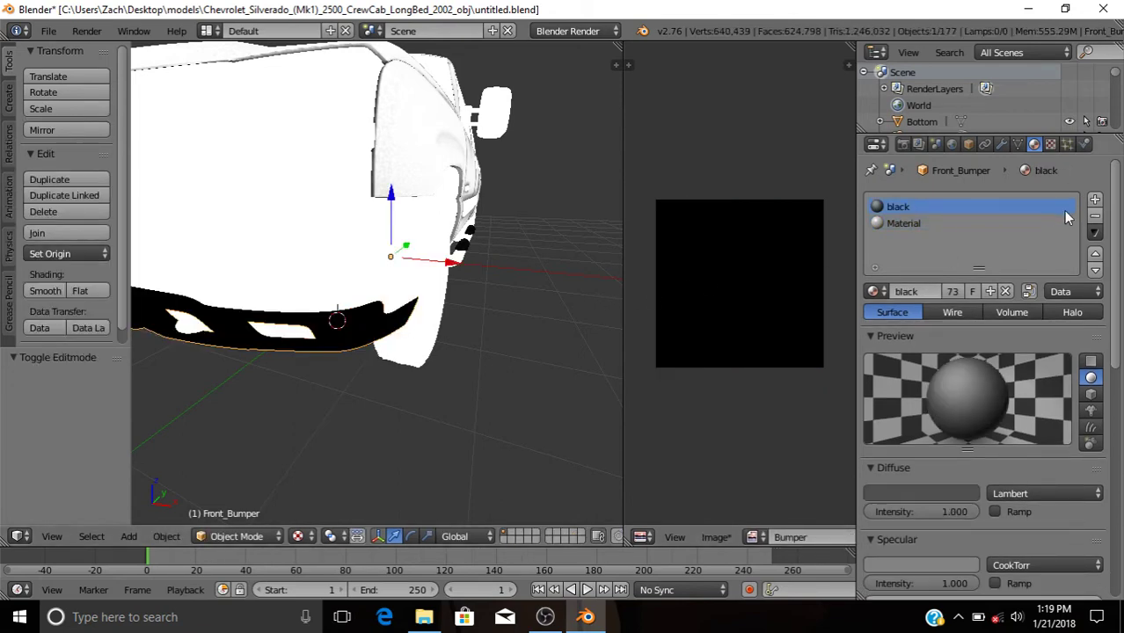
pyautogui.click(1093, 217)
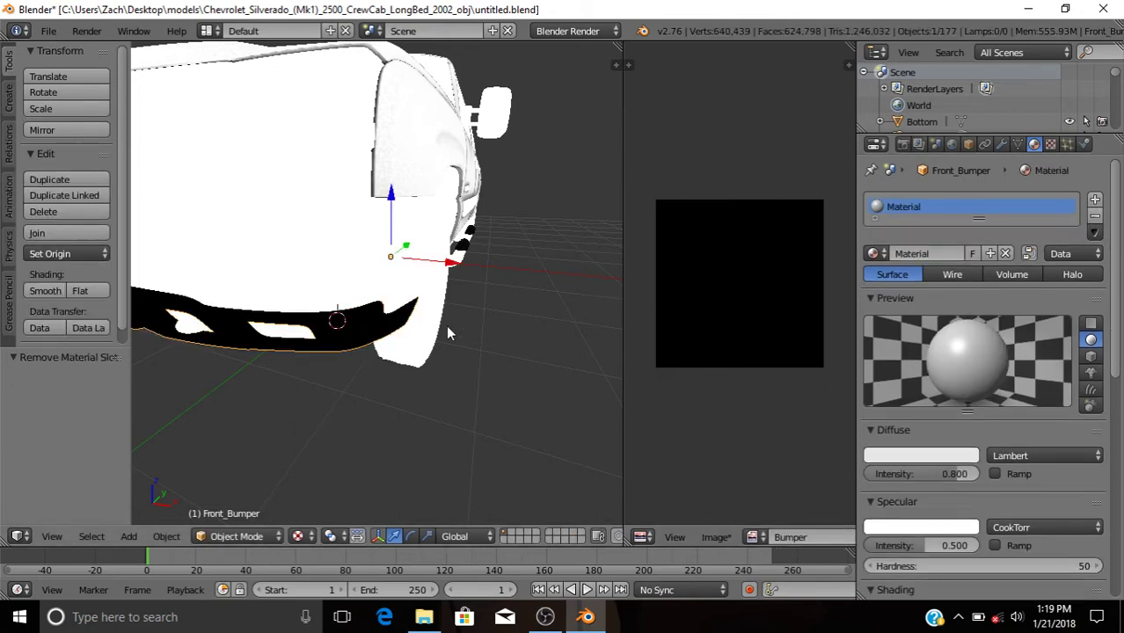
pyautogui.press('Tab')
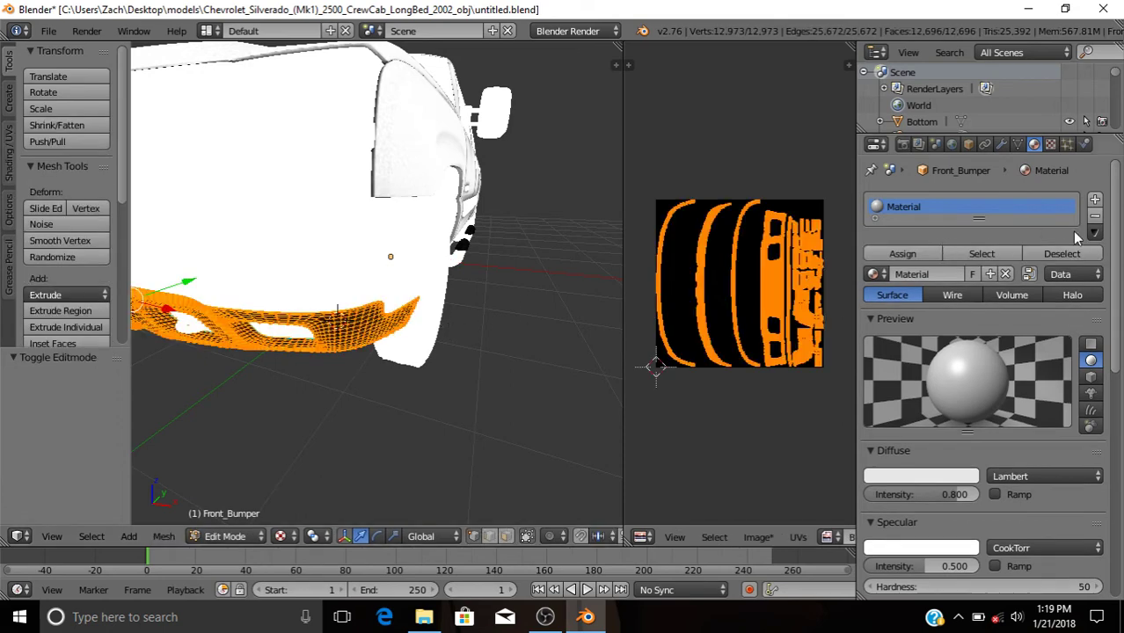
# - Set the material's diffuse intensity to 1.0 and its colour to a dark red
pyautogui.moveTo(904, 494); pyautogui.dragTo(957, 491)
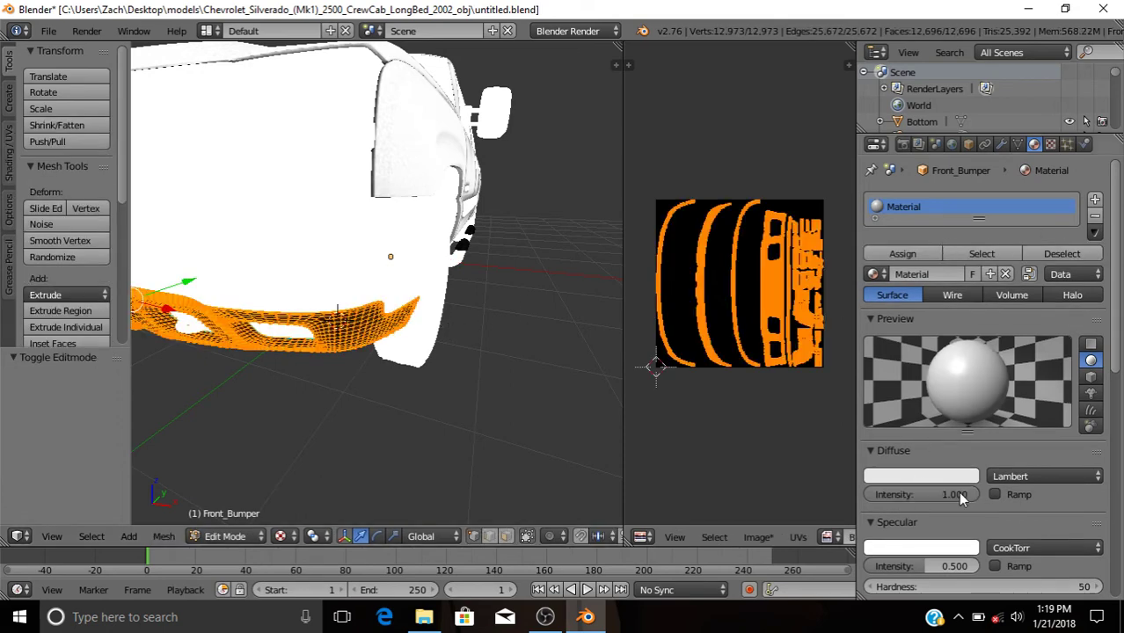
pyautogui.click(932, 477)
pyautogui.moveTo(967, 298); pyautogui.dragTo(962, 324)
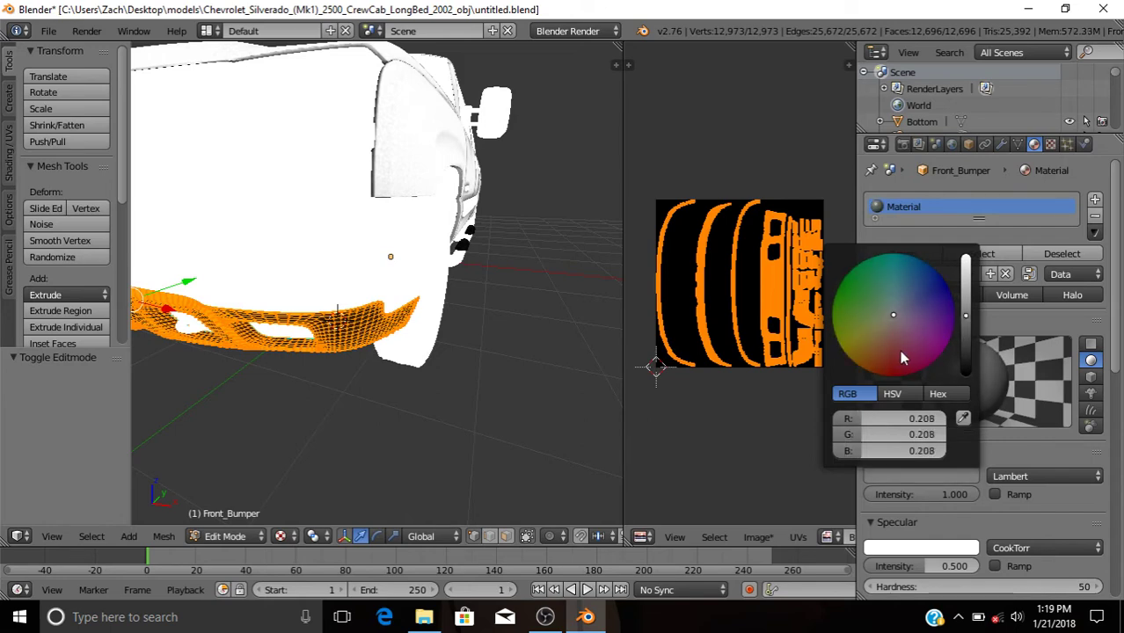
pyautogui.moveTo(884, 345)
pyautogui.mouseDown()
pyautogui.moveTo(886, 357)
pyautogui.moveTo(901, 355)
pyautogui.moveTo(894, 321)
pyautogui.mouseUp()
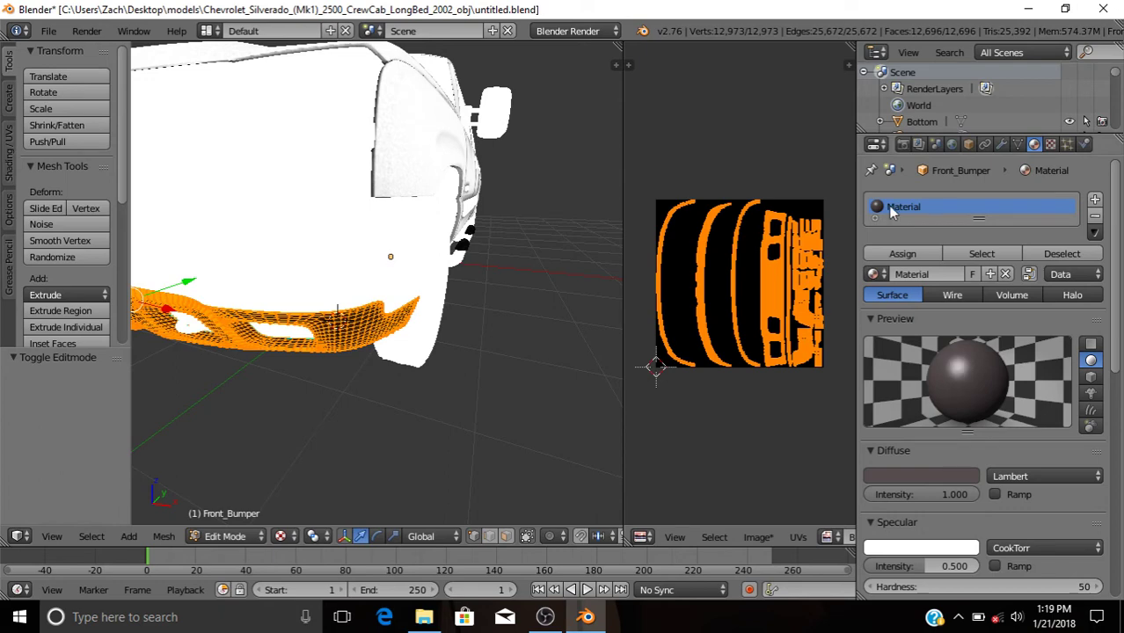
# - Enable world Ambient Occlusion with Multiply blending and show the Render settings
pyautogui.click(950, 146)
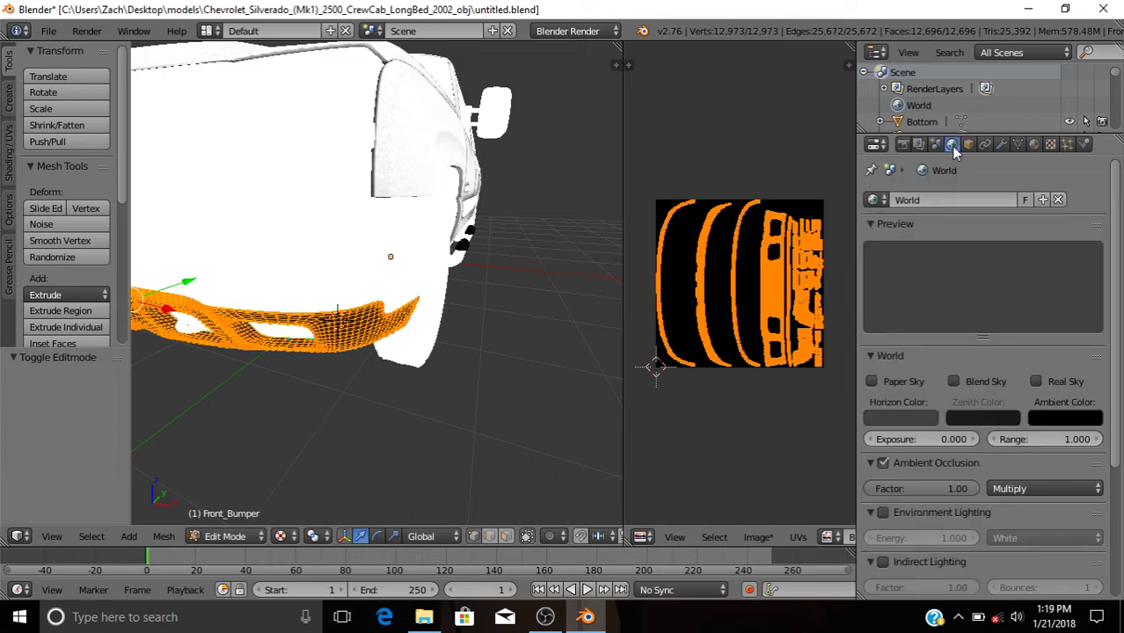
pyautogui.click(882, 464)
pyautogui.click(883, 463)
pyautogui.click(1032, 489)
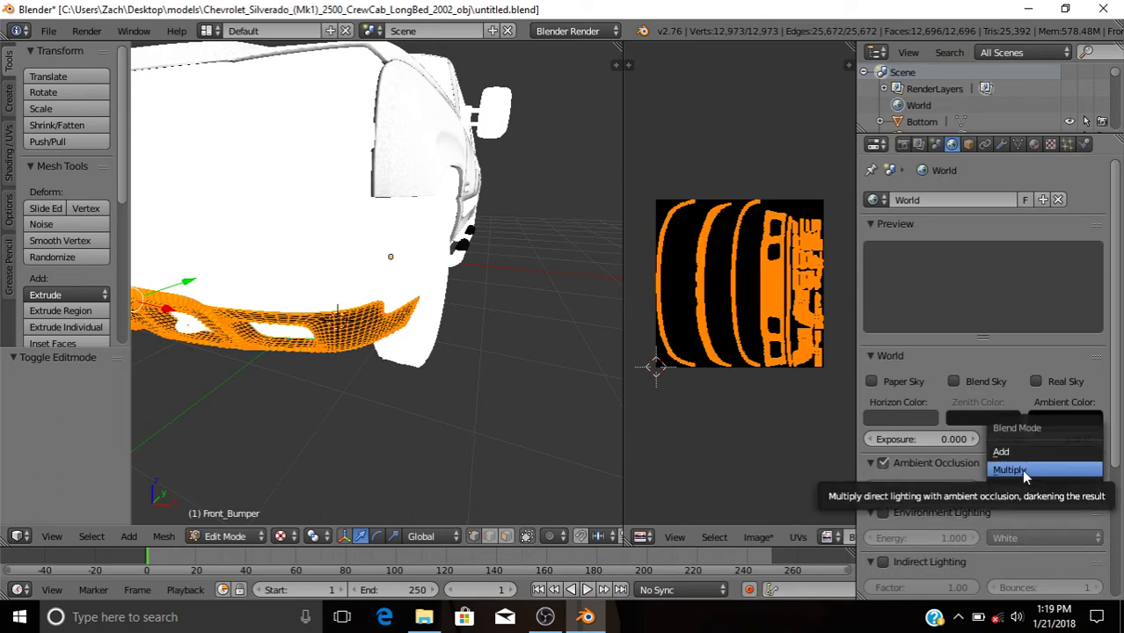
pyautogui.click(1021, 470)
pyautogui.click(902, 144)
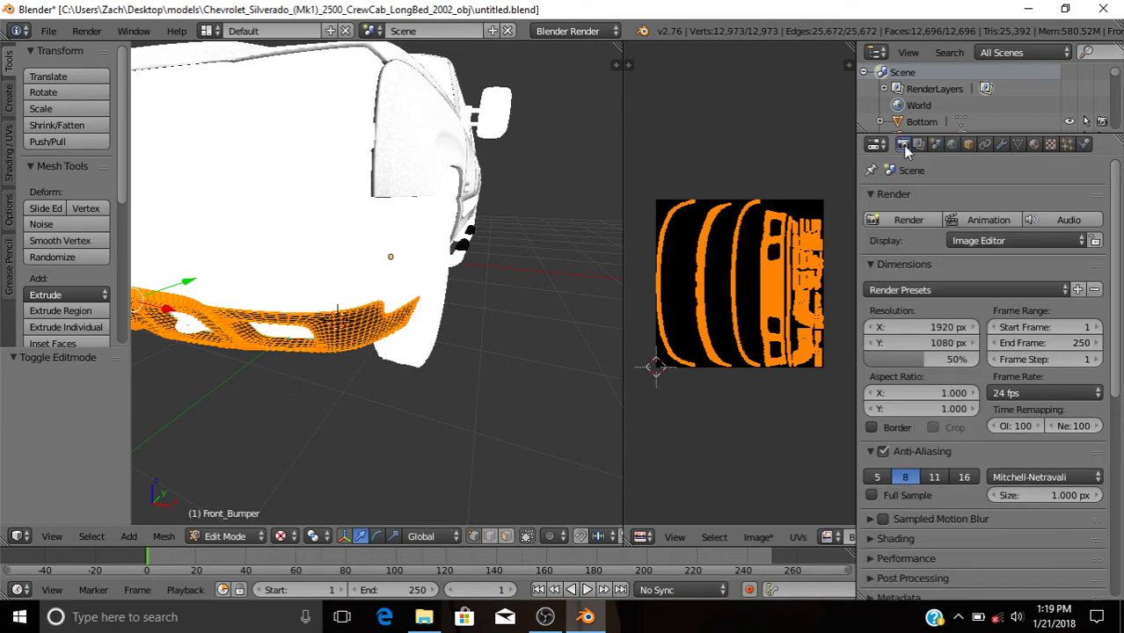
# - Set the Bake Mode to Ambient Occlusion and bake the front bumper texture
pyautogui.scroll(-10, 940, 462)
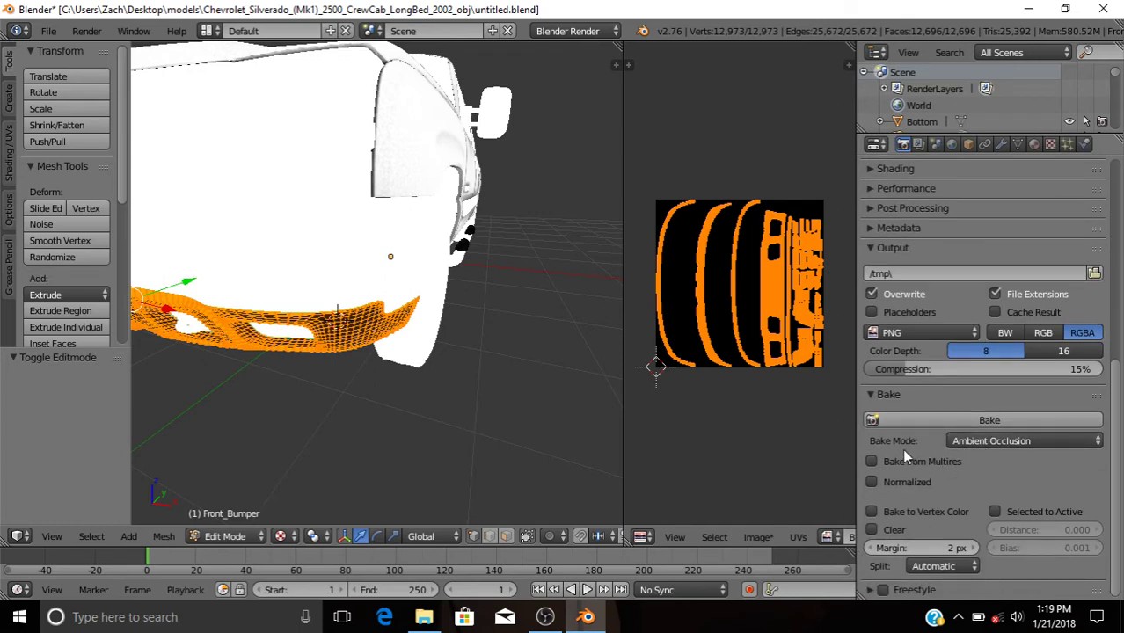
pyautogui.click(982, 443)
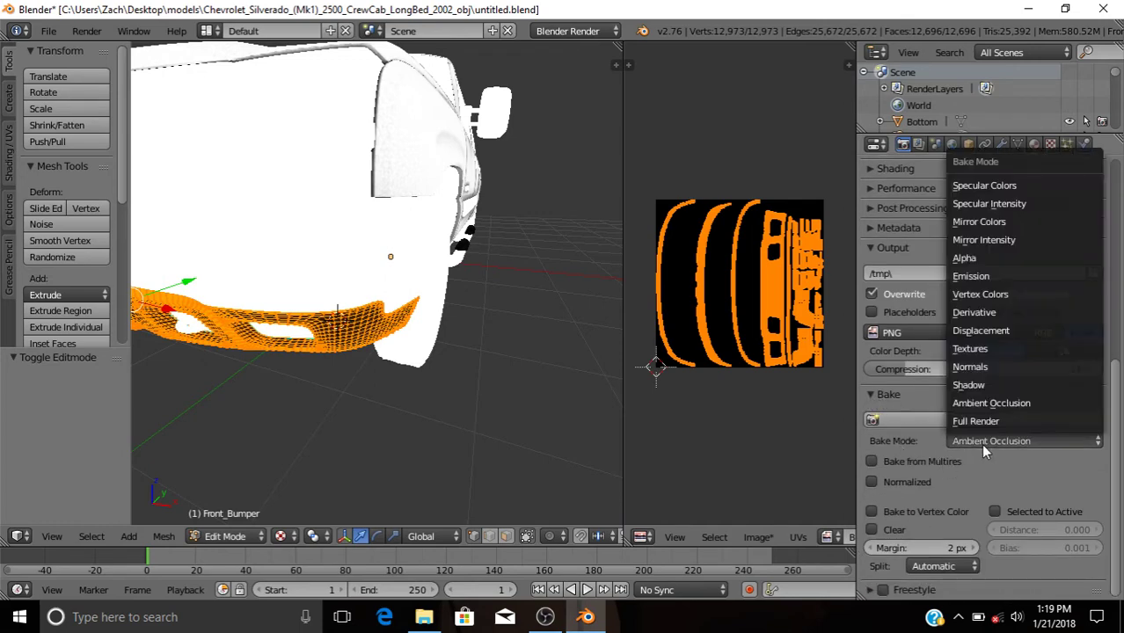
pyautogui.click(983, 421)
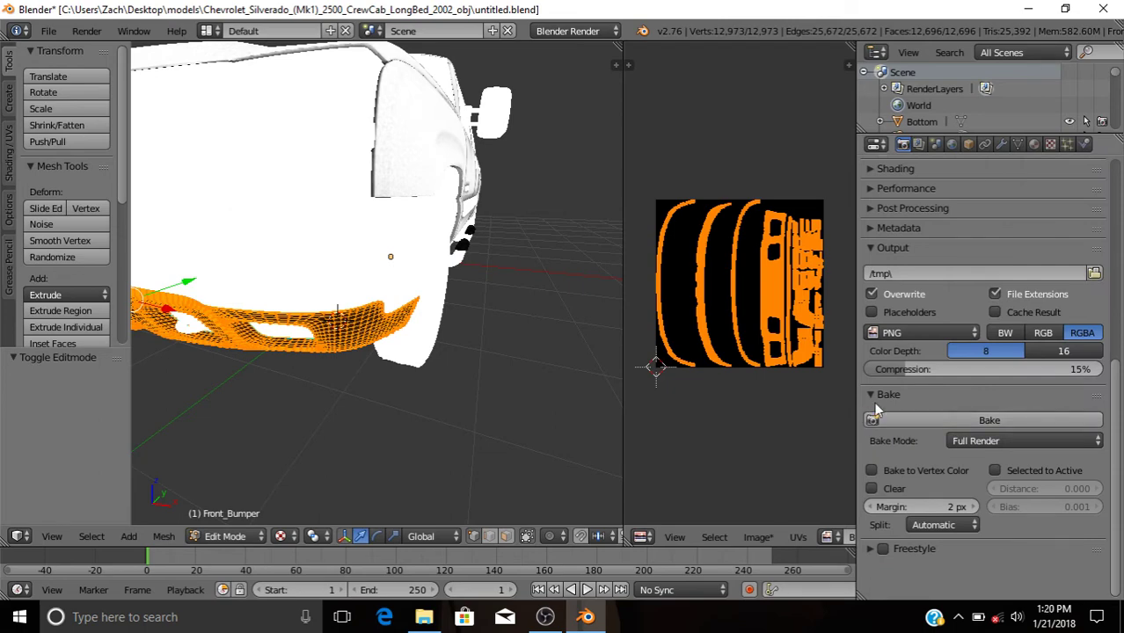
pyautogui.click(868, 394)
pyautogui.scroll(5, 867, 451)
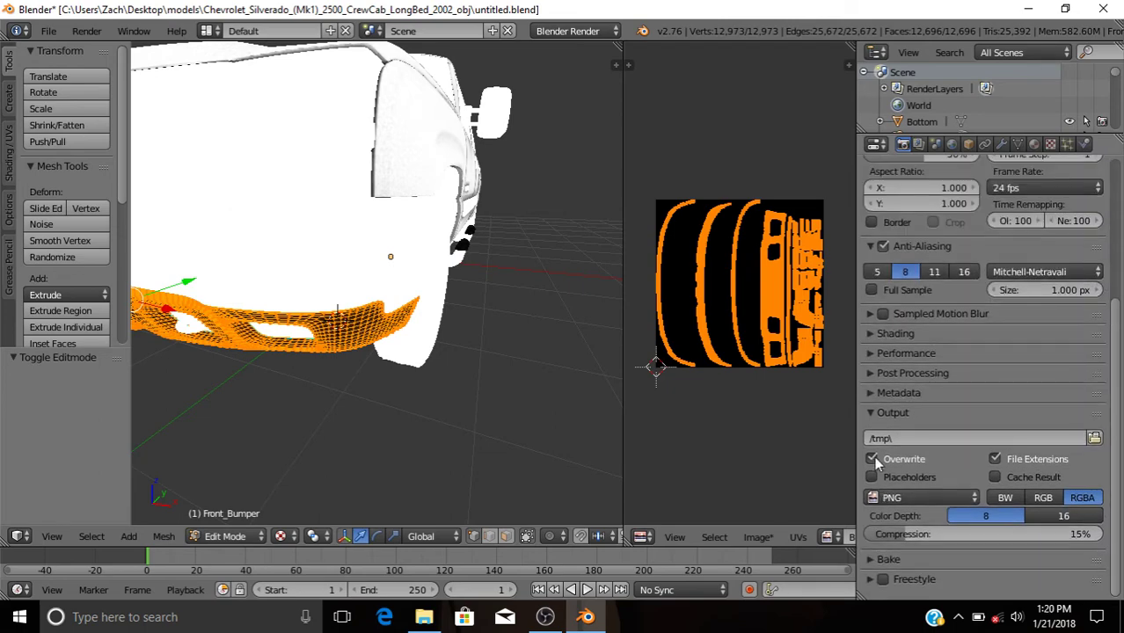
pyautogui.click(869, 557)
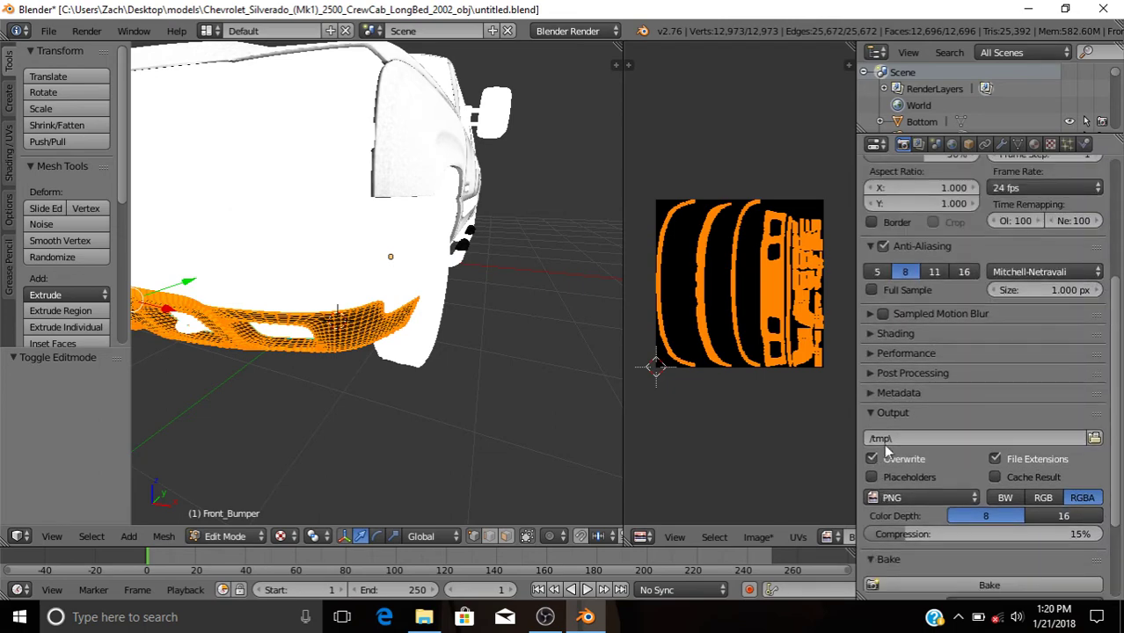
pyautogui.scroll(-3, 883, 430)
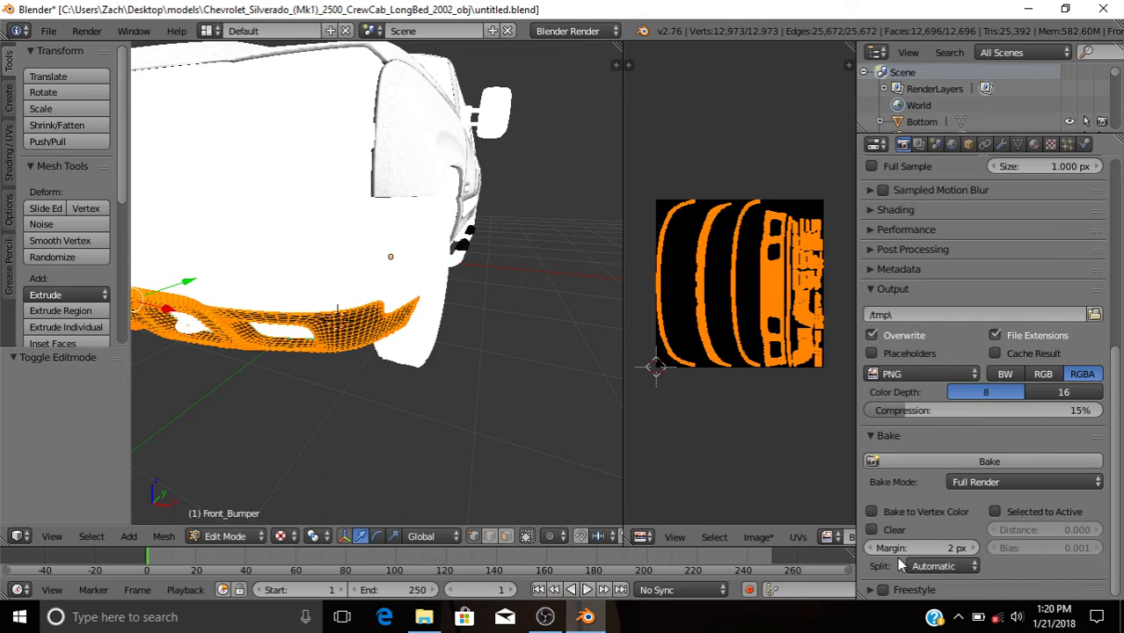
pyautogui.click(975, 482)
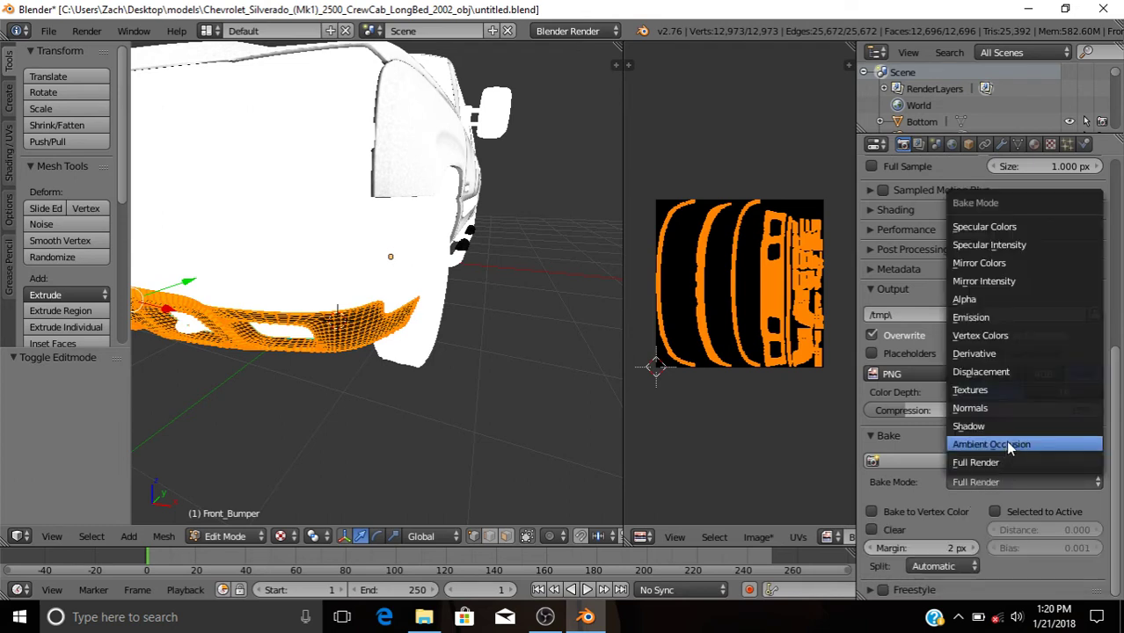
pyautogui.click(1005, 442)
pyautogui.click(996, 462)
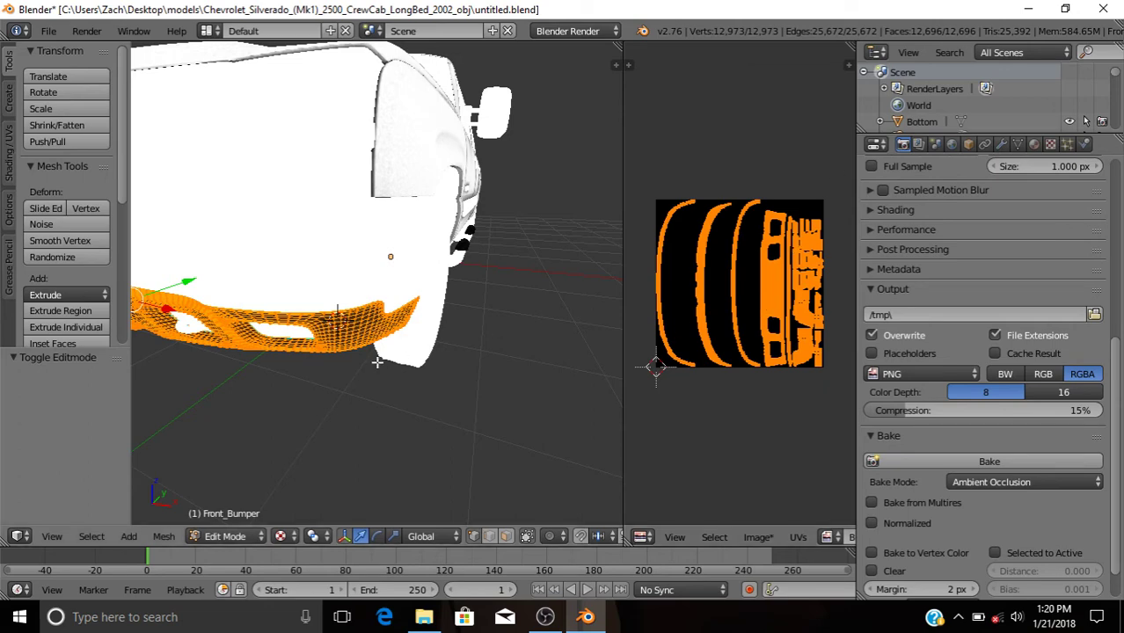
# - Return the bumper to Object Mode, inspect the baked AO image, and widen the 3D view
pyautogui.press('Tab')
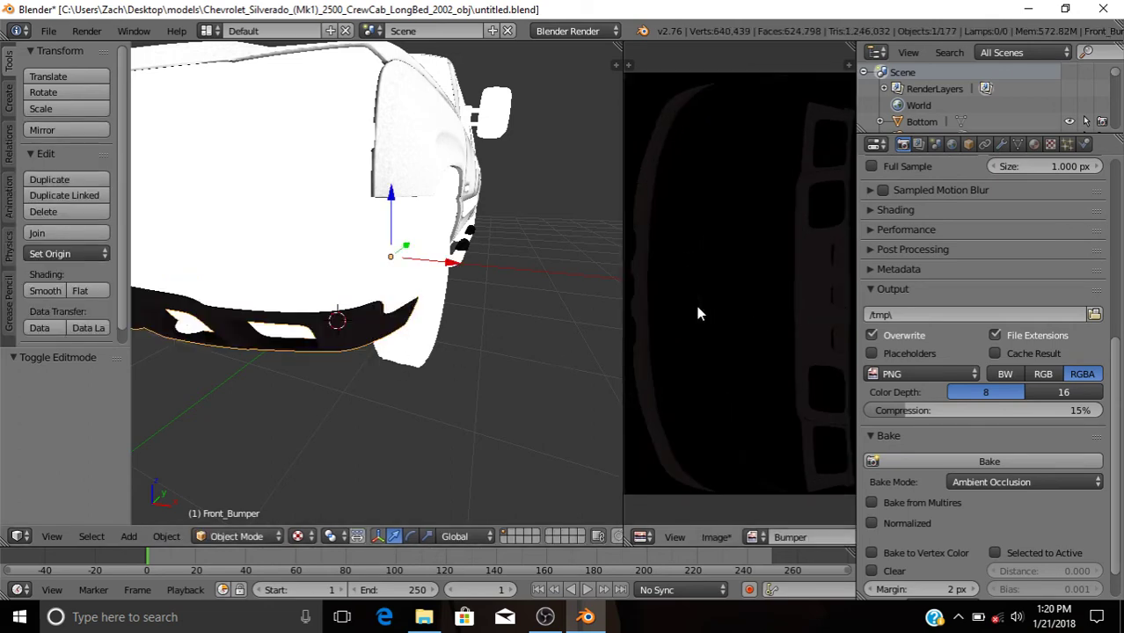
pyautogui.moveTo(747, 311); pyautogui.dragTo(689, 328, button='middle')
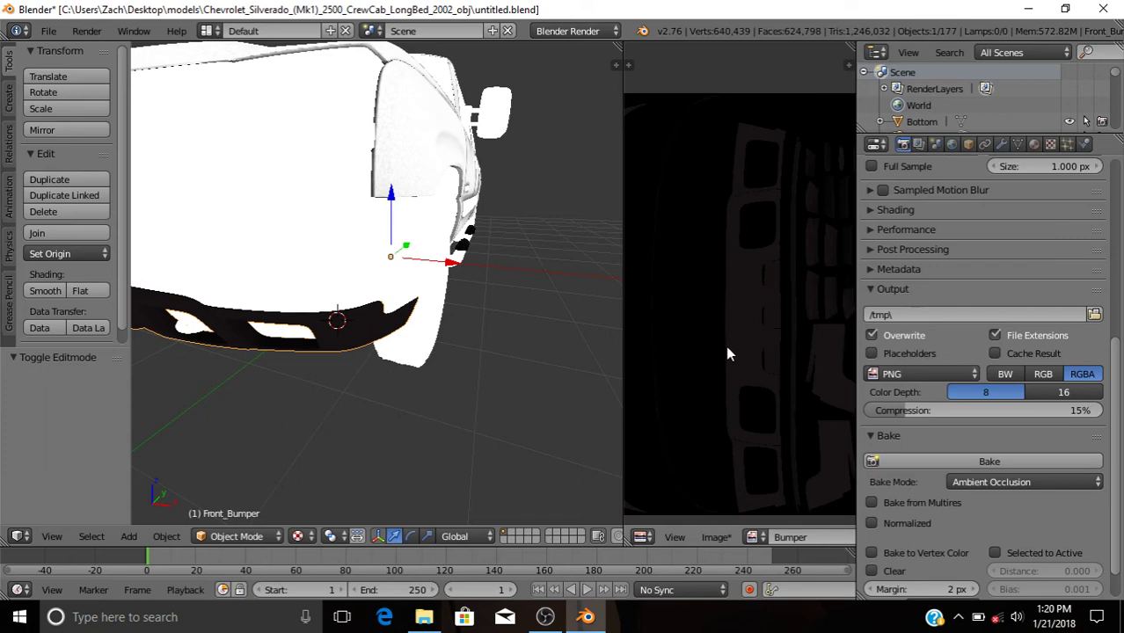
pyautogui.moveTo(396, 442); pyautogui.dragTo(491, 344, button='middle')
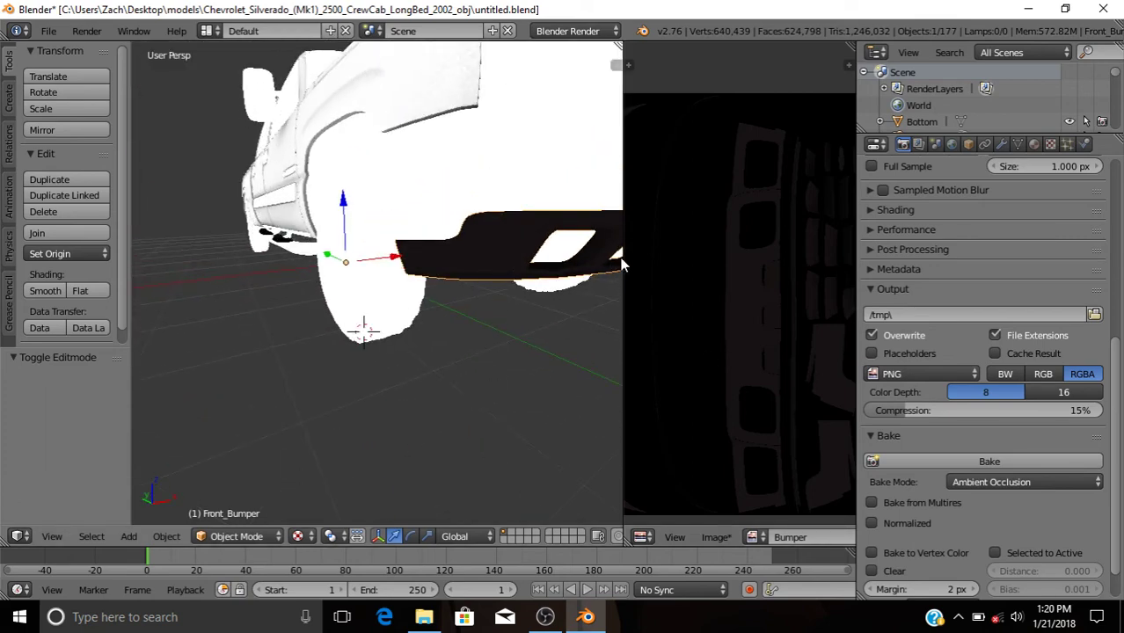
pyautogui.moveTo(621, 264); pyautogui.dragTo(784, 255)
pyautogui.moveTo(721, 290); pyautogui.dragTo(444, 358, button='middle')
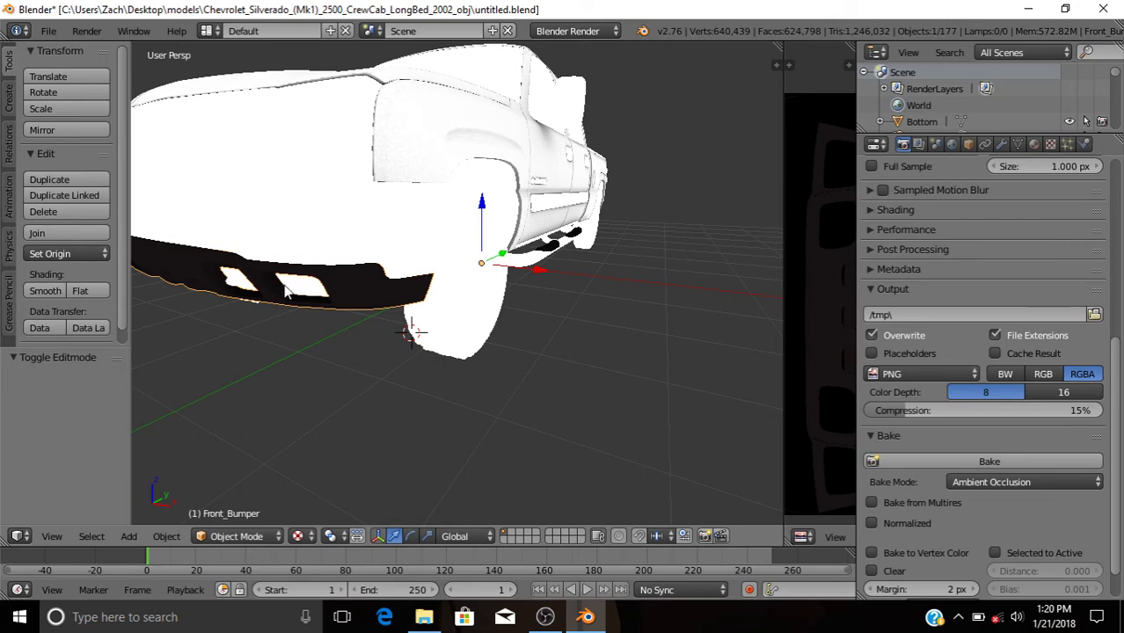
# - Nudge the front bumper slightly along the X axis
pyautogui.moveTo(691, 241); pyautogui.dragTo(615, 269, button='middle')
pyautogui.press('g')
pyautogui.press('x')
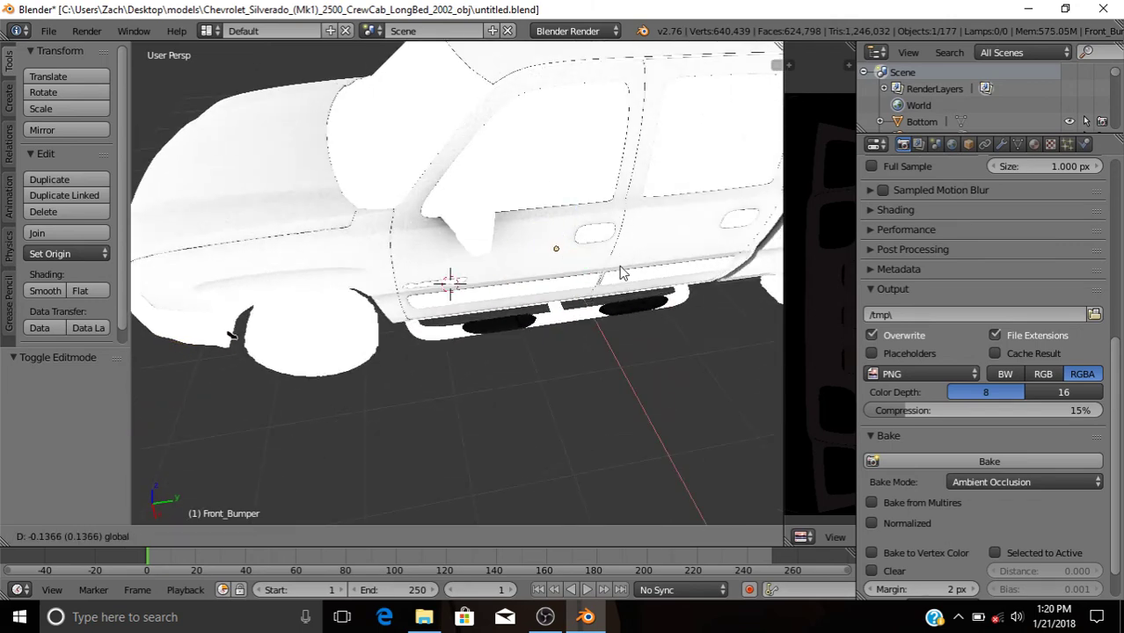
pyautogui.click(587, 322)
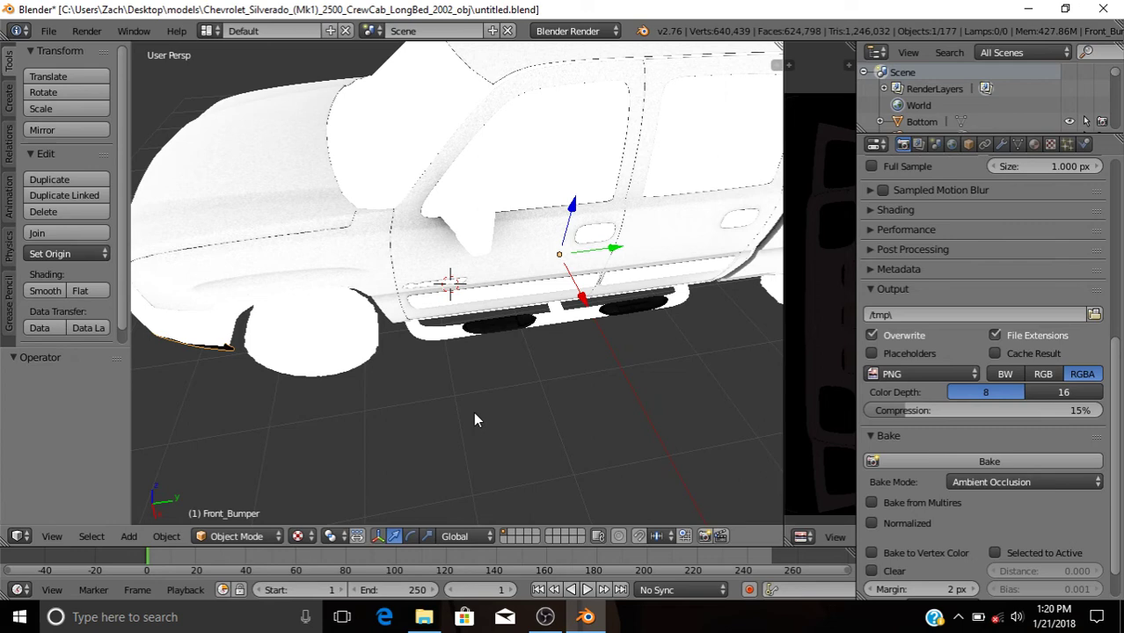
# - Select the Entire_window_part4 glass object, enter Edit Mode, and give the image editor more room
pyautogui.moveTo(473, 411); pyautogui.dragTo(504, 387, button='middle')
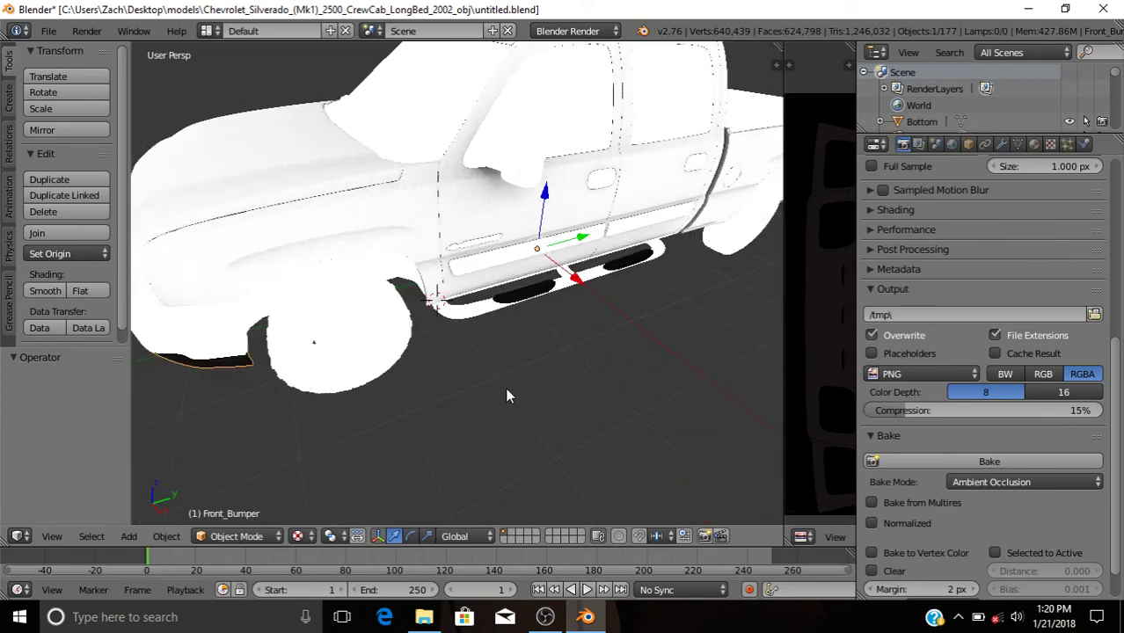
pyautogui.rightClick(600, 254)
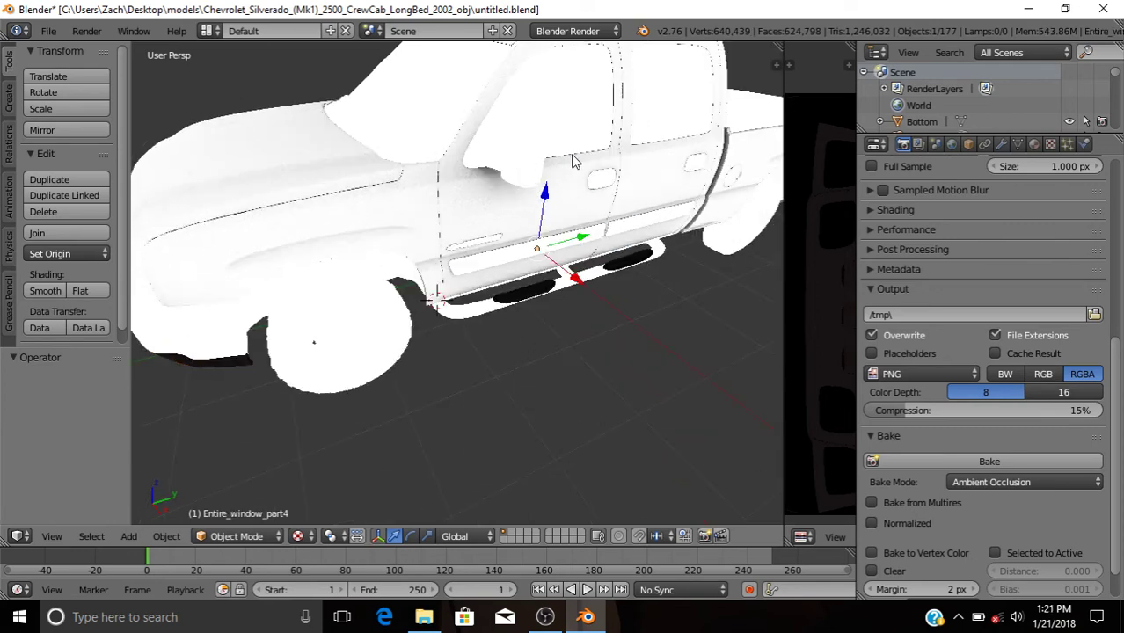
pyautogui.press('Tab')
pyautogui.moveTo(674, 250); pyautogui.dragTo(818, 249, button='middle')
pyautogui.moveTo(782, 247); pyautogui.dragTo(649, 263)
pyautogui.moveTo(728, 280); pyautogui.dragTo(796, 268, button='middle')
pyautogui.scroll(3, 770, 281)
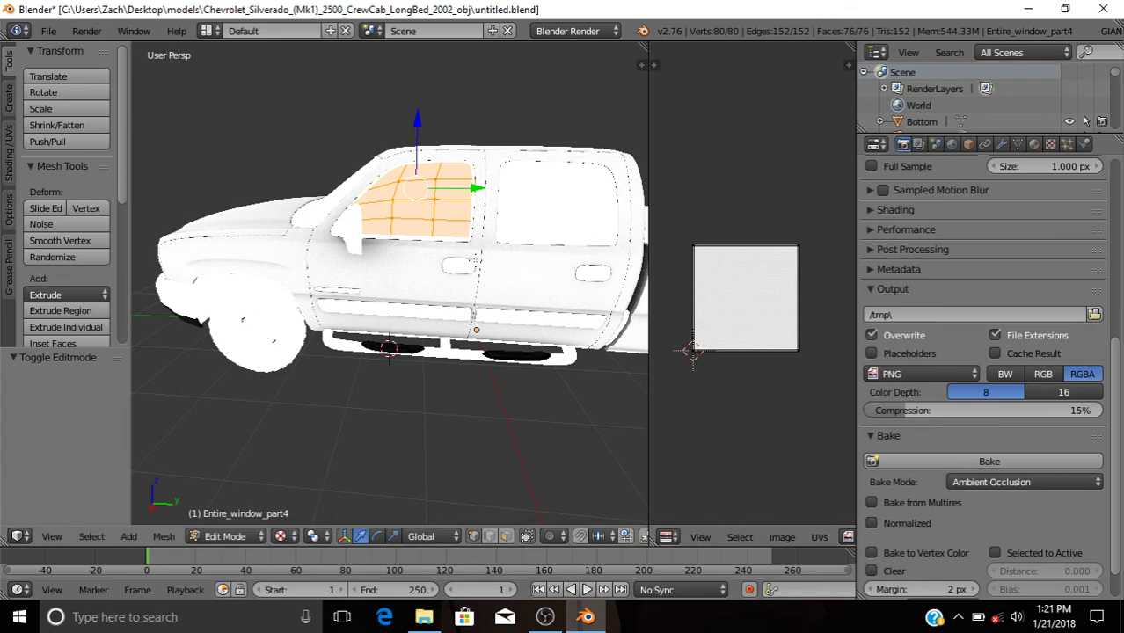
# - Smart UV Project the window glass faces and select all the UV islands
pyautogui.press('u')
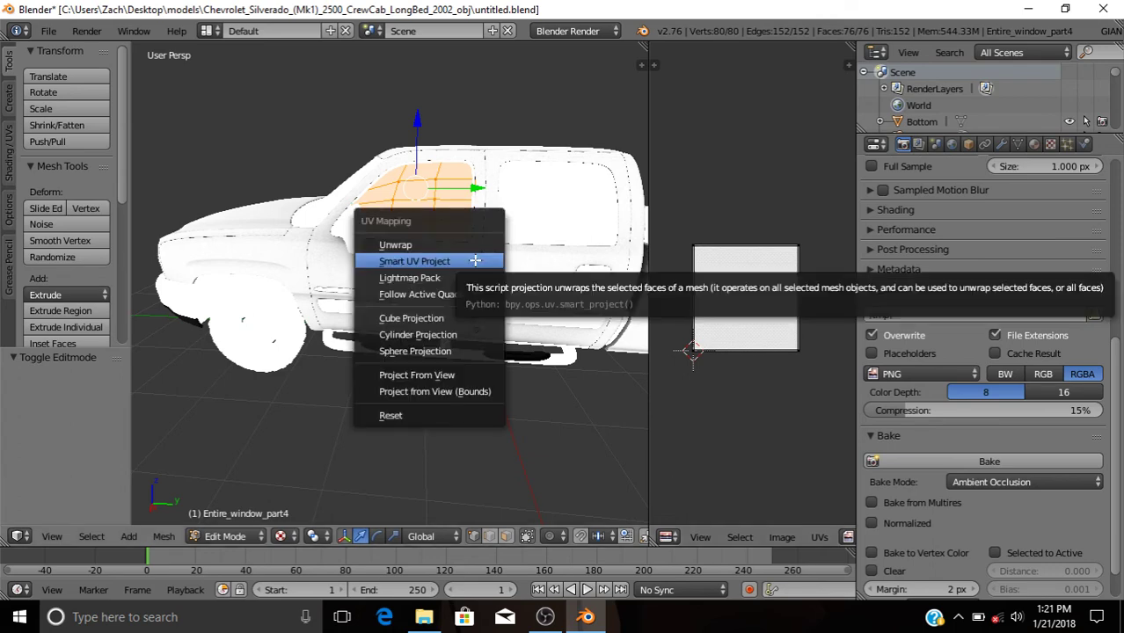
pyautogui.click(475, 261)
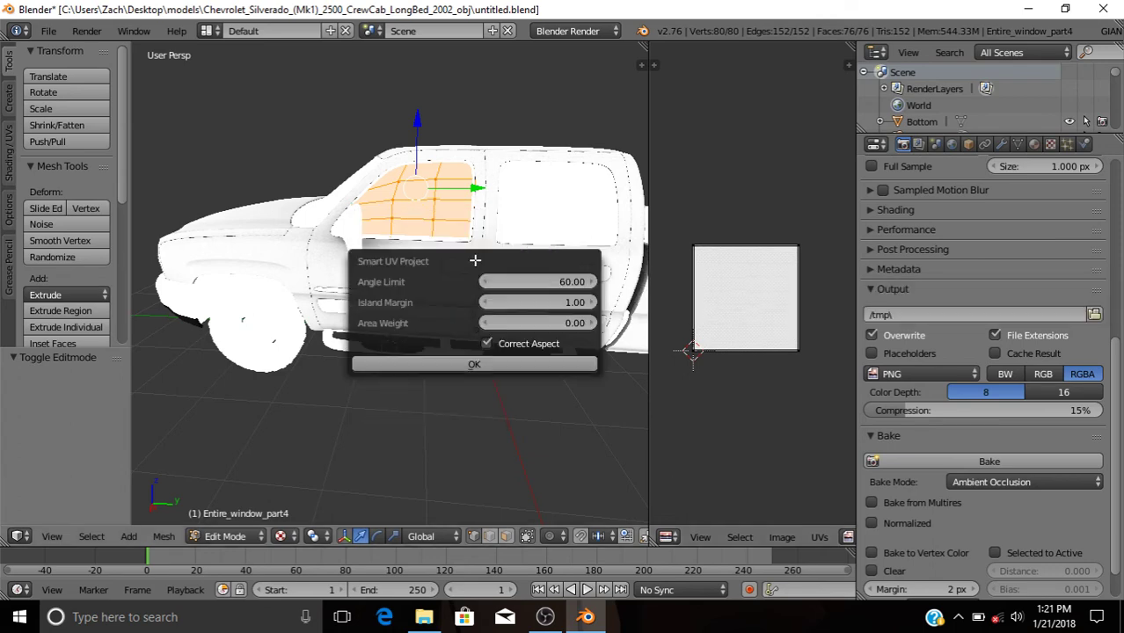
pyautogui.click(487, 367)
pyautogui.press('a')
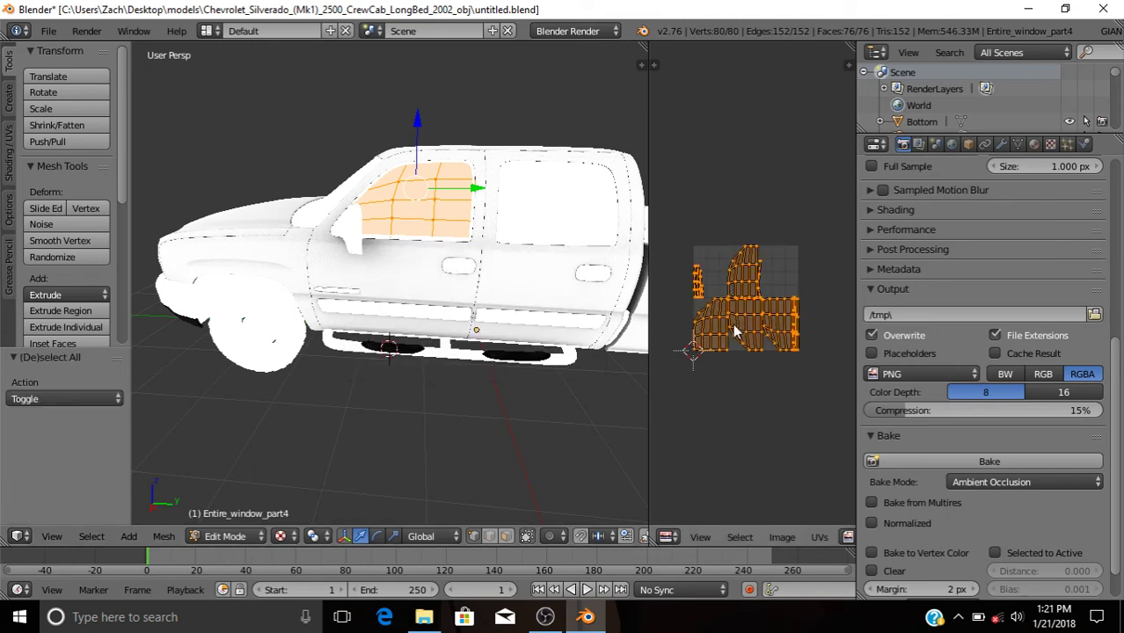
# - Start a new 2048 px image named 'Glass' in the image editor
pyautogui.click(782, 536)
pyautogui.click(805, 585)
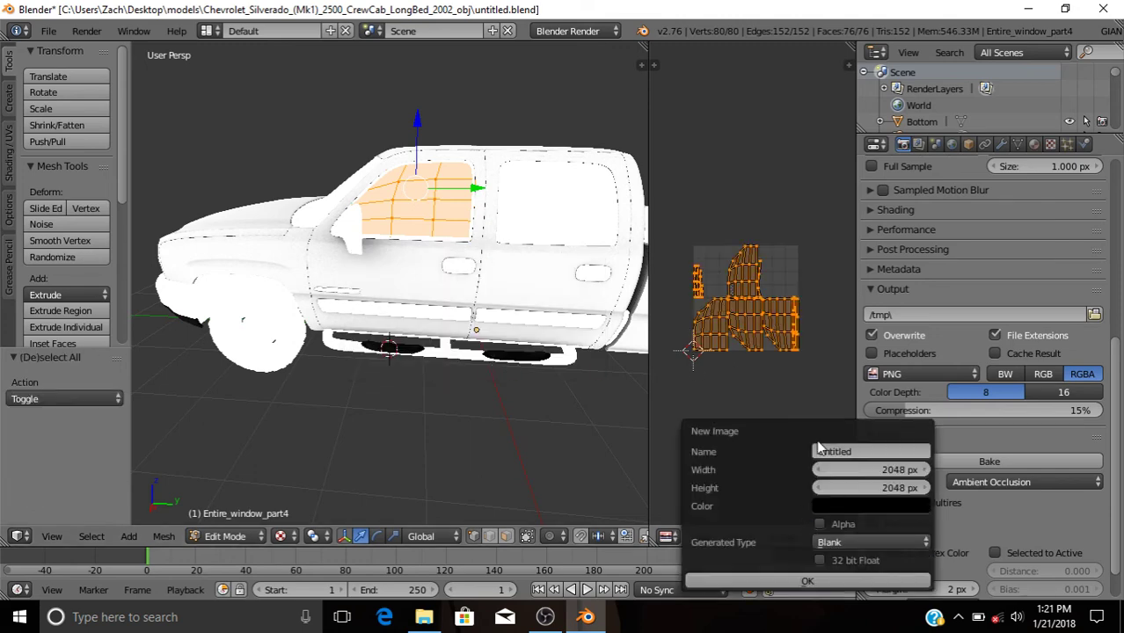
pyautogui.click(846, 452)
pyautogui.write('Flass')
pyautogui.press('Return')
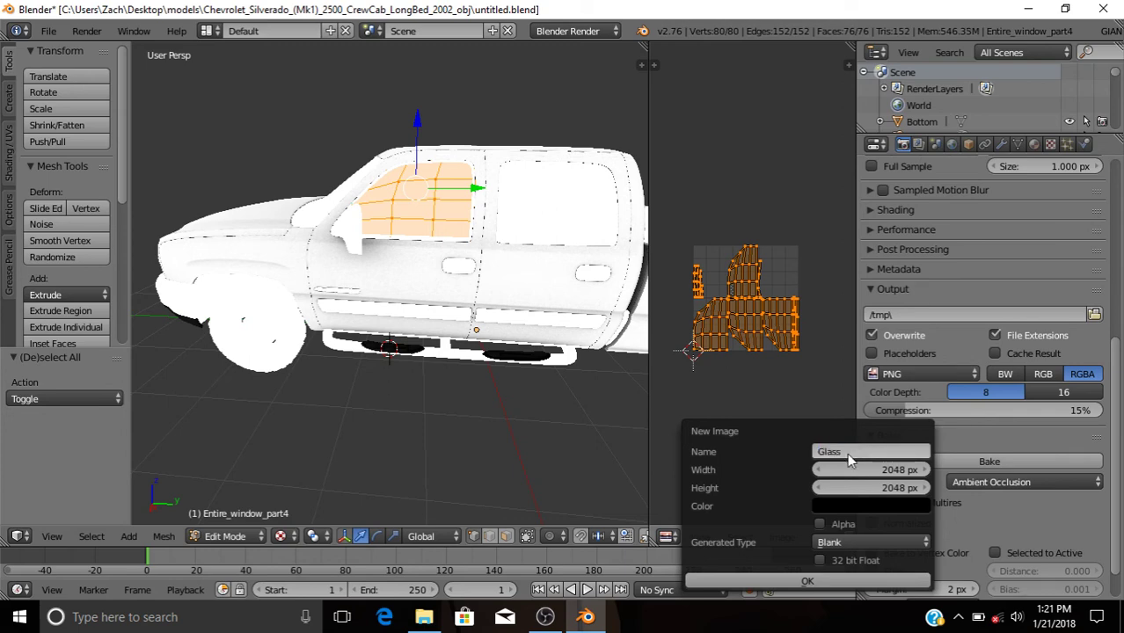
# - Create the Glass image and assign a new Material.002 to the window faces
pyautogui.click(807, 580)
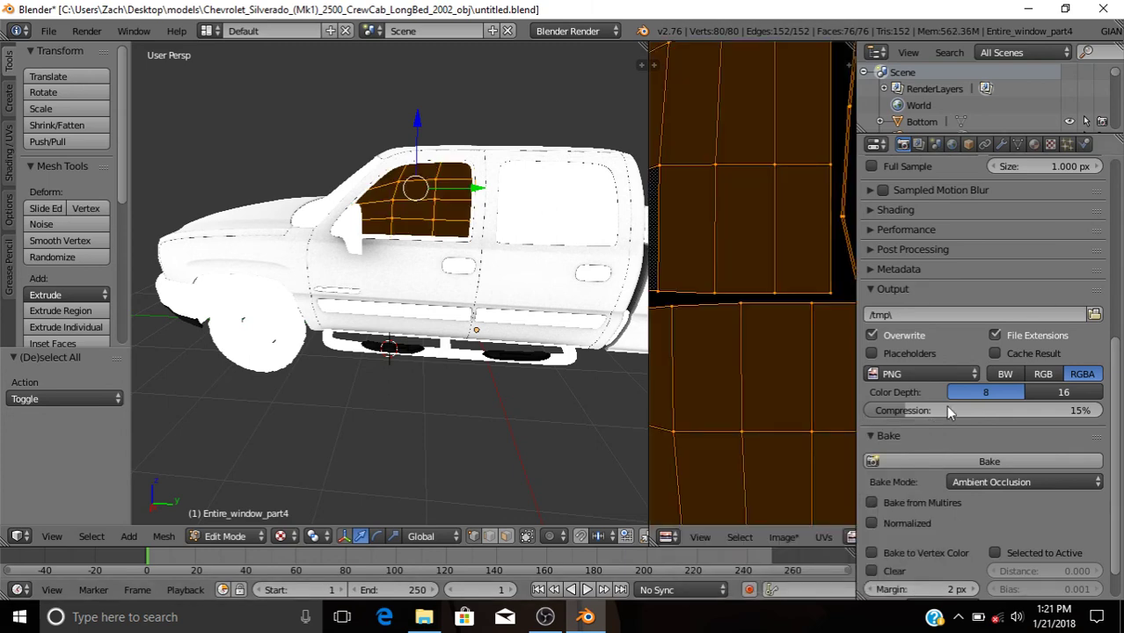
pyautogui.click(1033, 144)
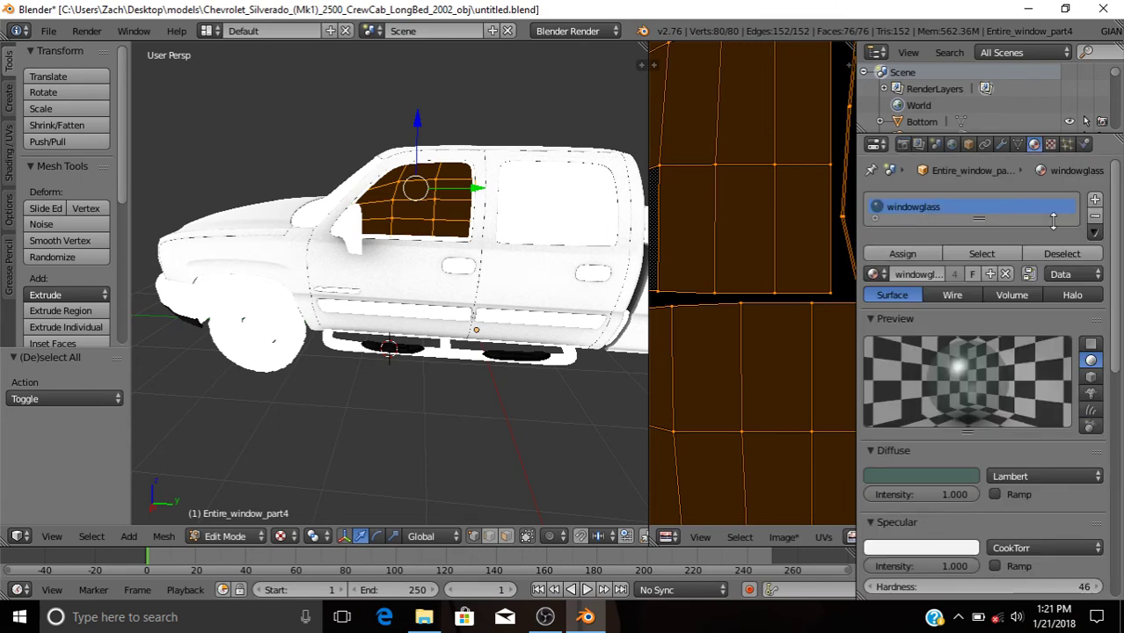
pyautogui.click(1095, 202)
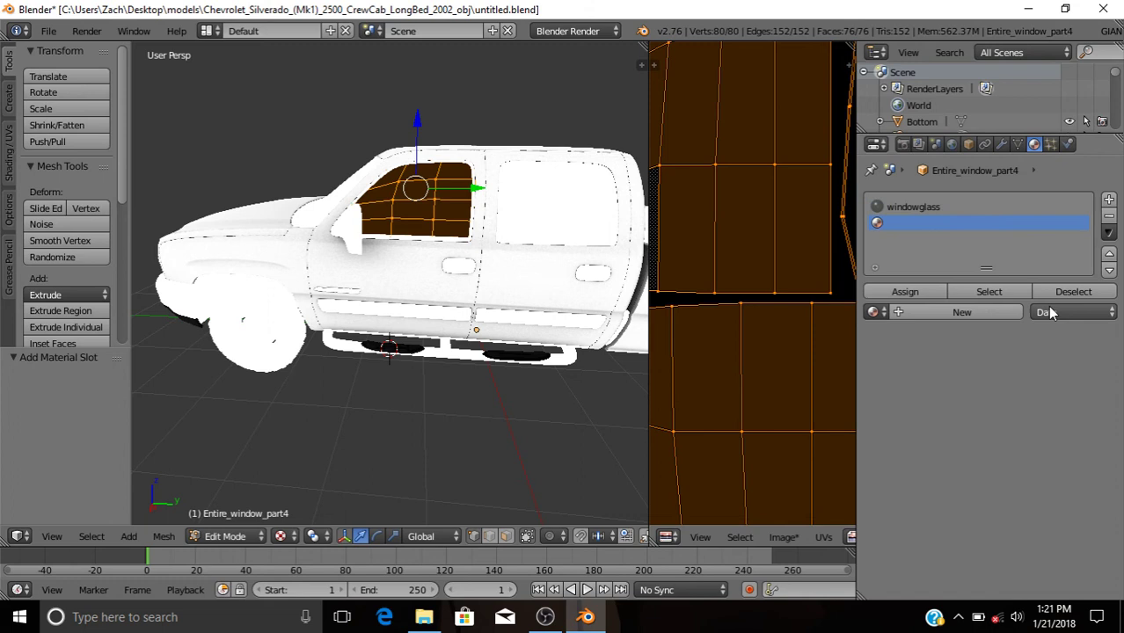
pyautogui.click(977, 314)
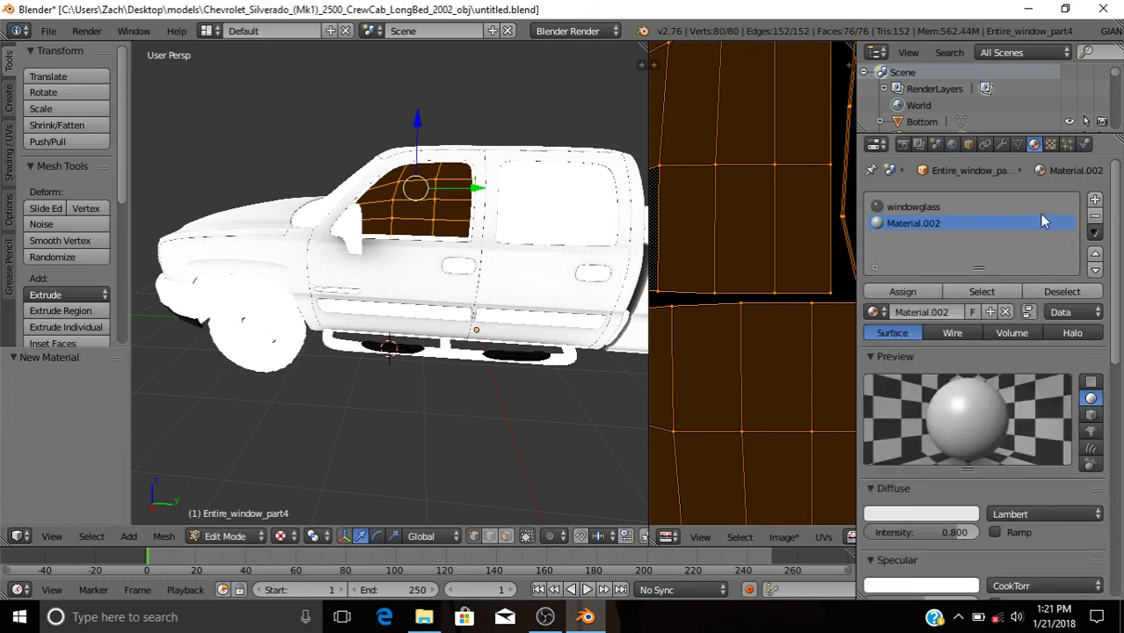
pyautogui.click(921, 295)
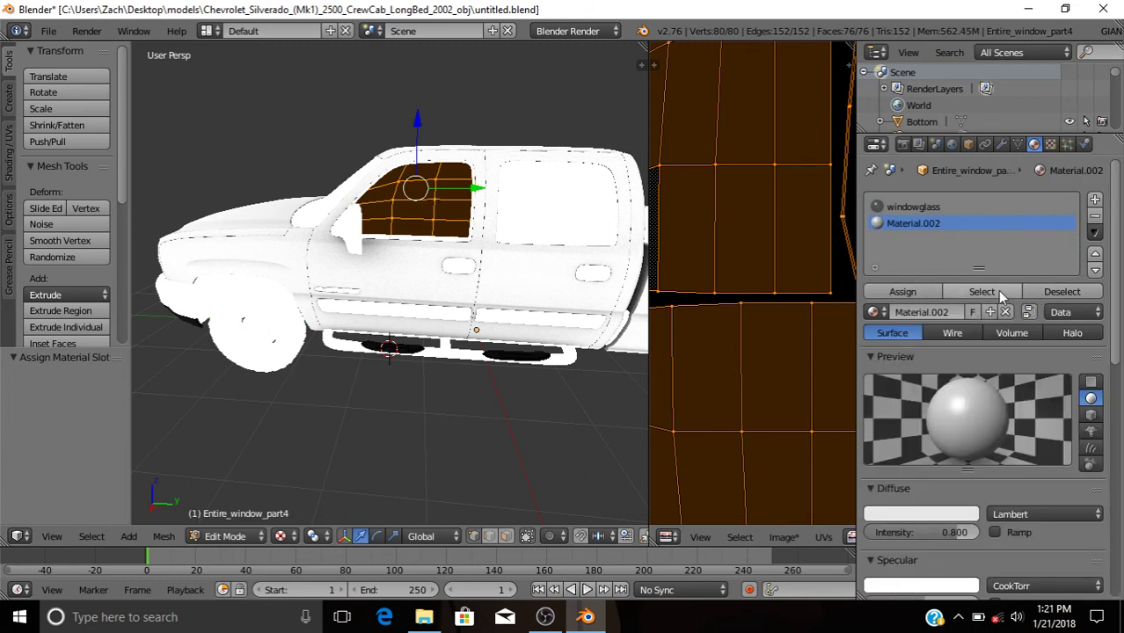
# - Enable Z Transparency on Material.002 and lower its alpha to about 0.197
pyautogui.scroll(-4, 933, 422)
pyautogui.scroll(-4, 934, 449)
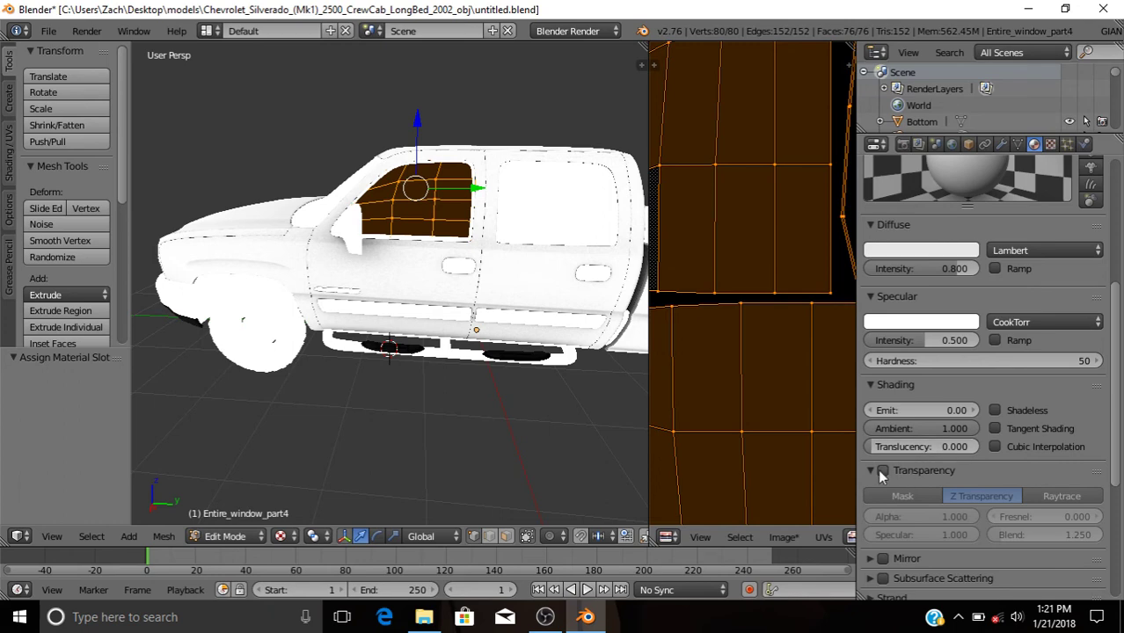
pyautogui.click(883, 472)
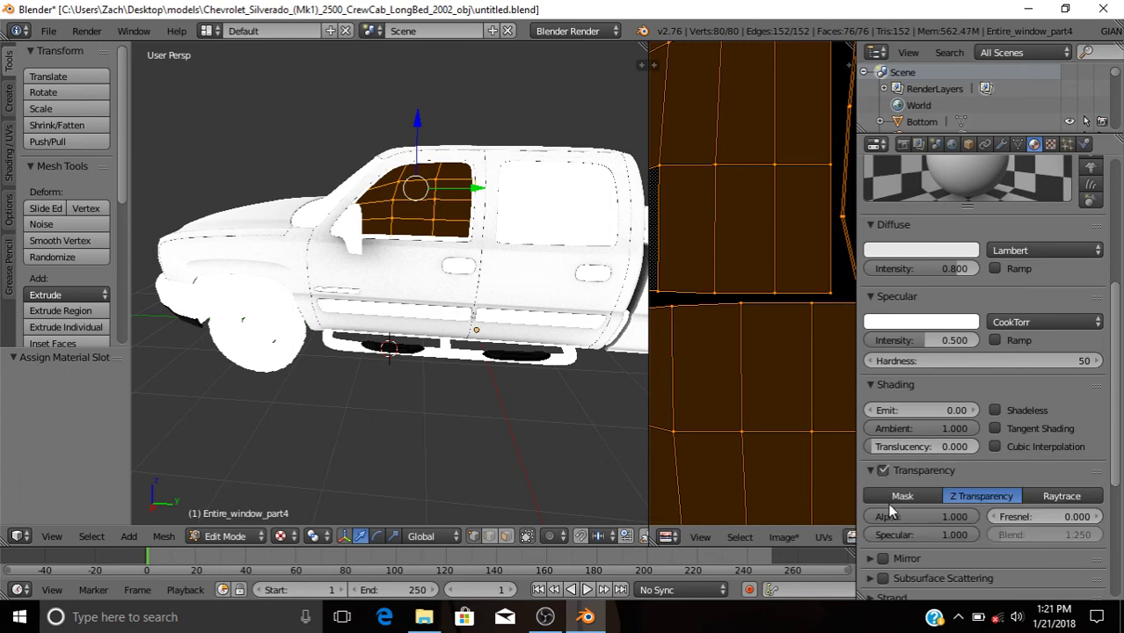
pyautogui.moveTo(940, 519); pyautogui.dragTo(866, 519)
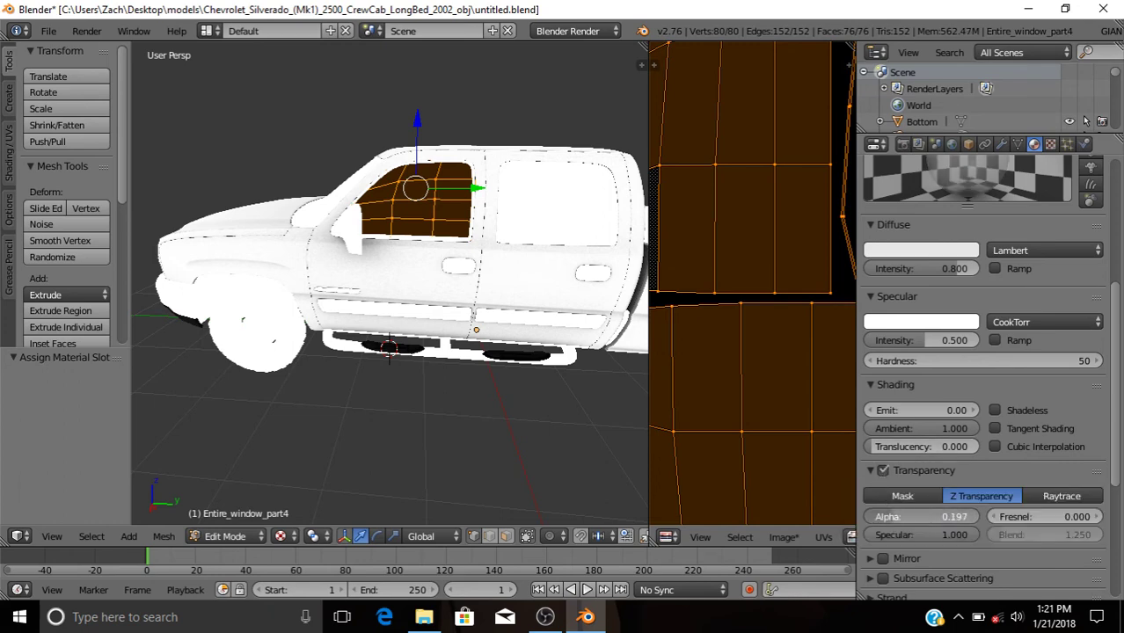
pyautogui.scroll(7, 958, 278)
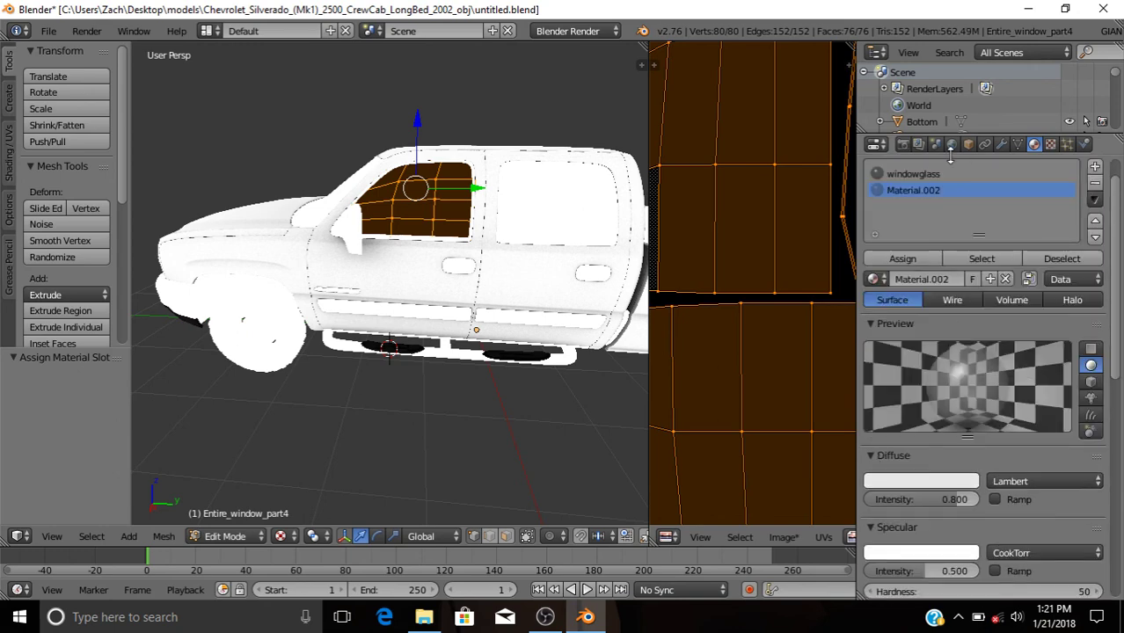
# - Set the Bake Mode to Textures and bake the window into the Glass image
pyautogui.click(902, 145)
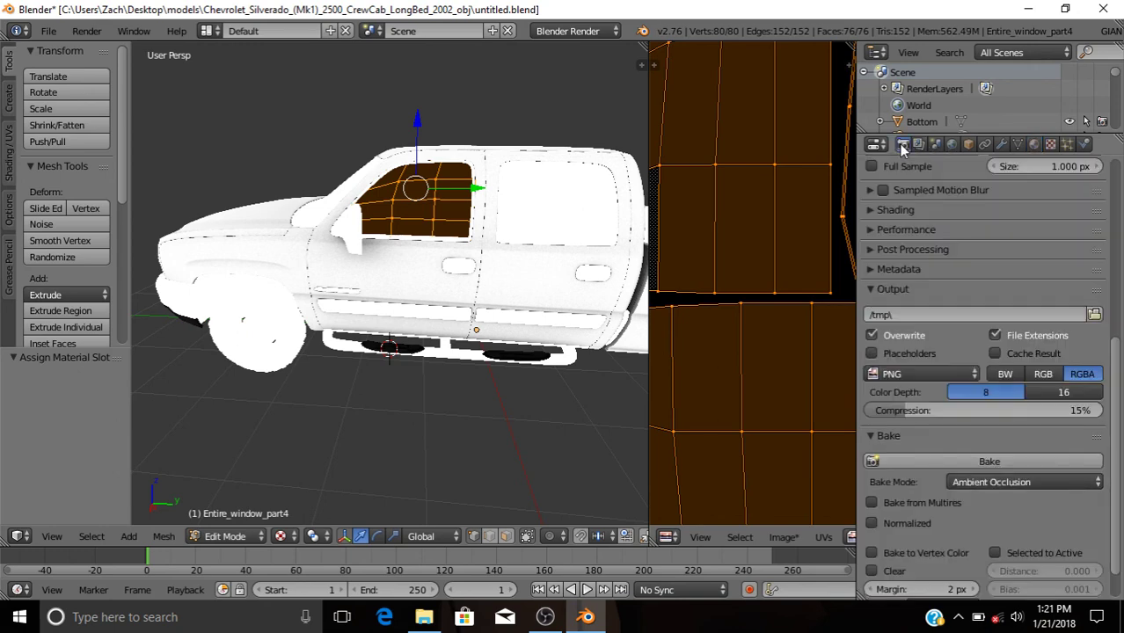
pyautogui.click(960, 483)
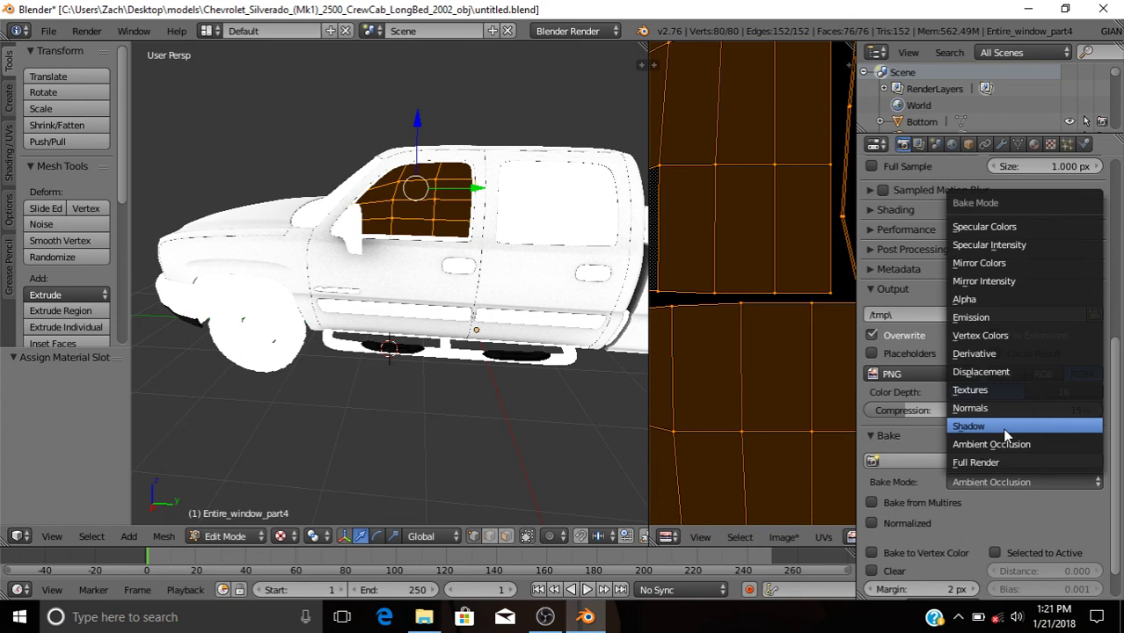
pyautogui.click(1001, 392)
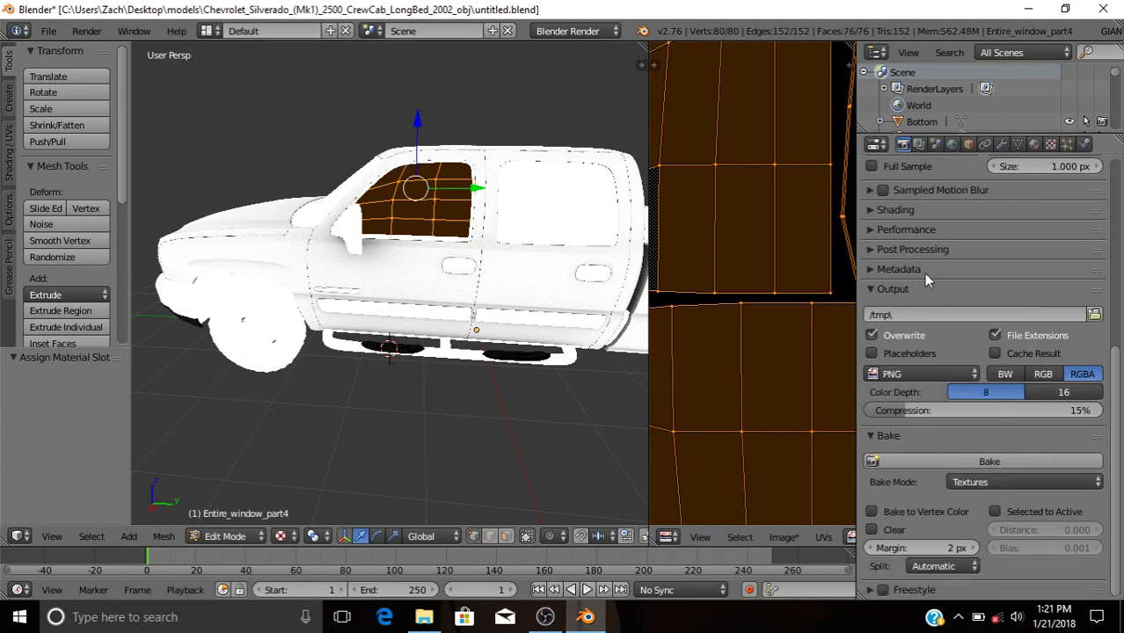
pyautogui.click(972, 460)
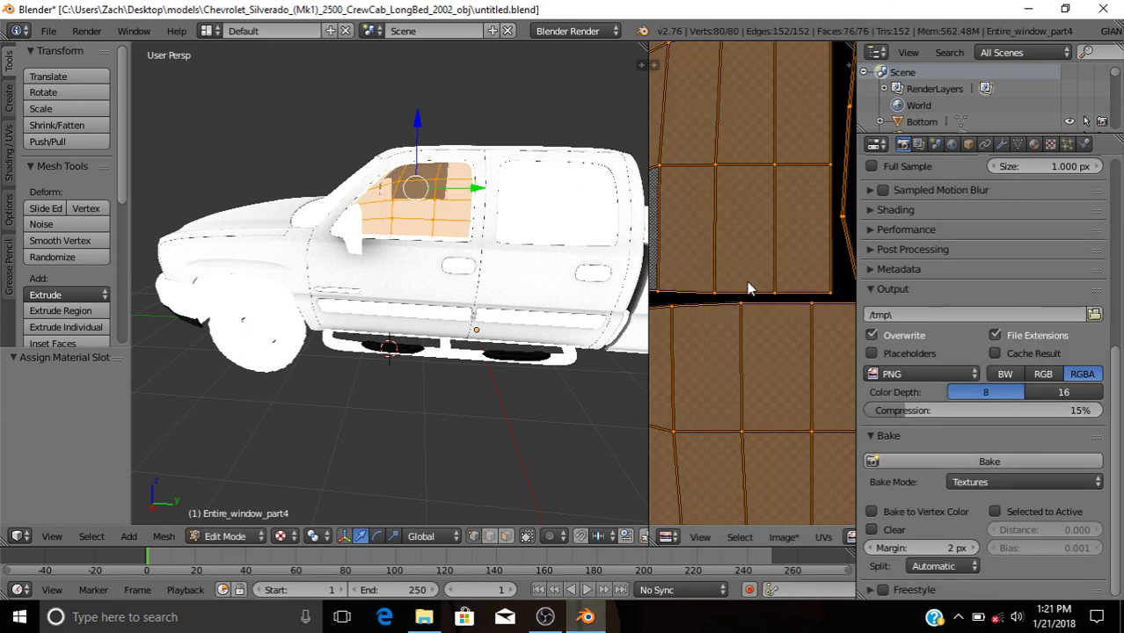
# - Return to Object Mode, inspect the window, and widen the image editor to show the bake
pyautogui.press('Tab')
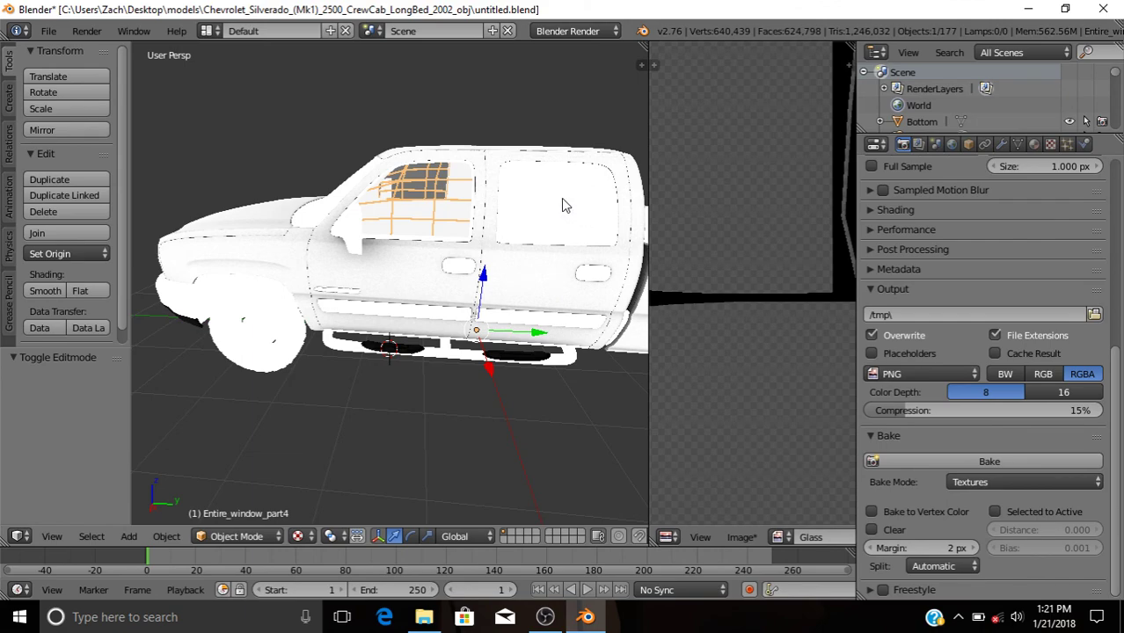
pyautogui.moveTo(564, 206)
pyautogui.mouseDown(button='middle')
pyautogui.moveTo(491, 226)
pyautogui.moveTo(560, 221)
pyautogui.mouseUp(button='middle')
pyautogui.scroll(4, 506, 211)
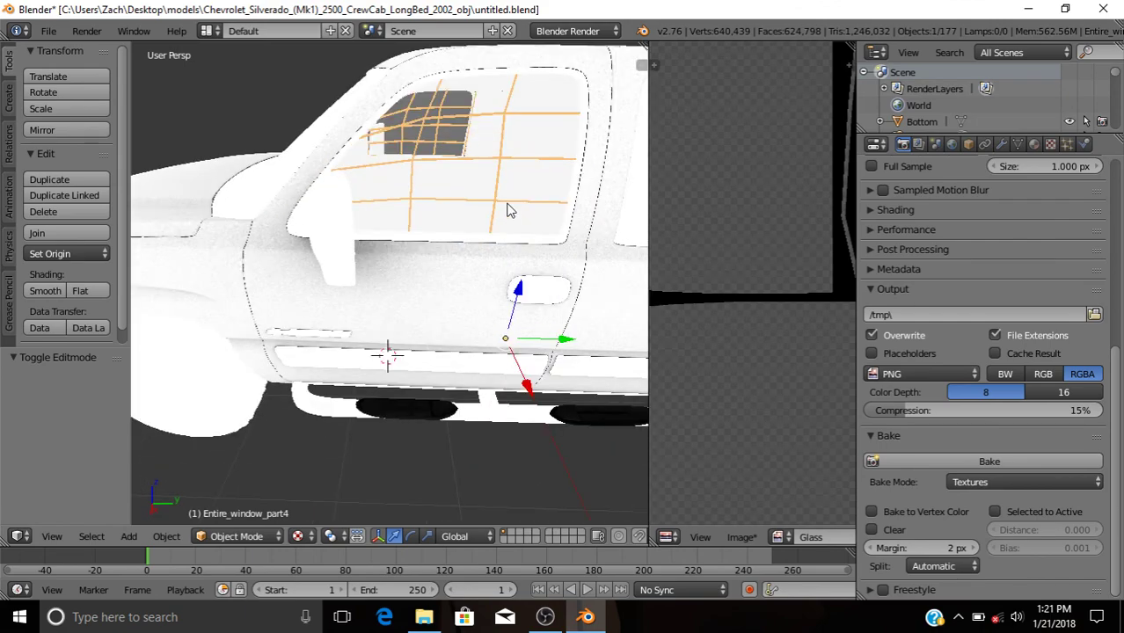
pyautogui.scroll(3, 502, 229)
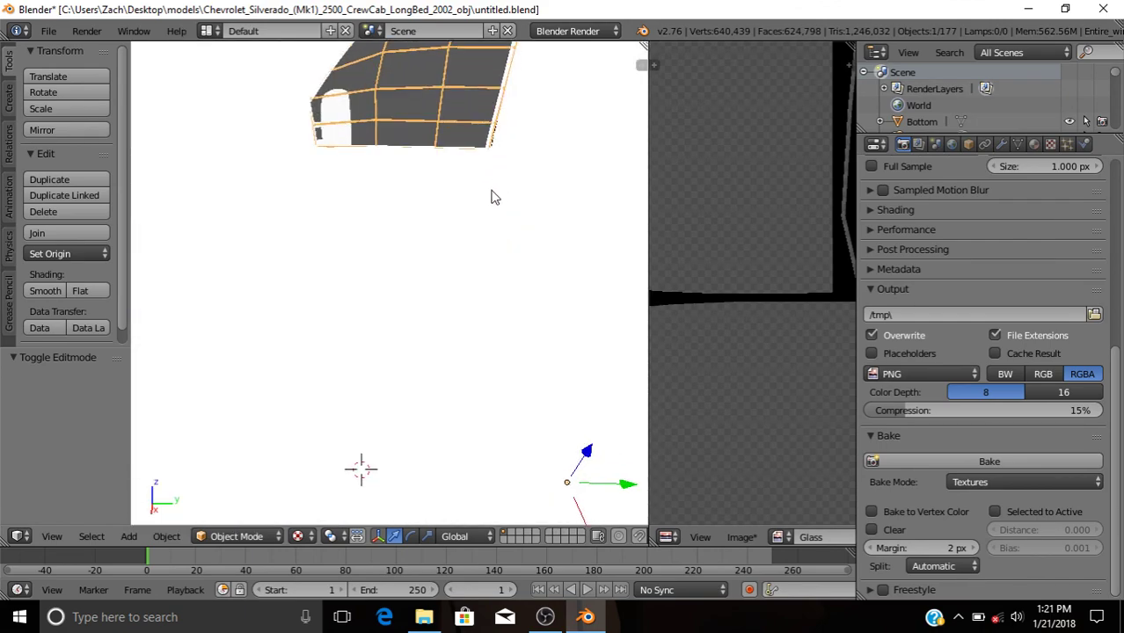
pyautogui.scroll(-3, 491, 193)
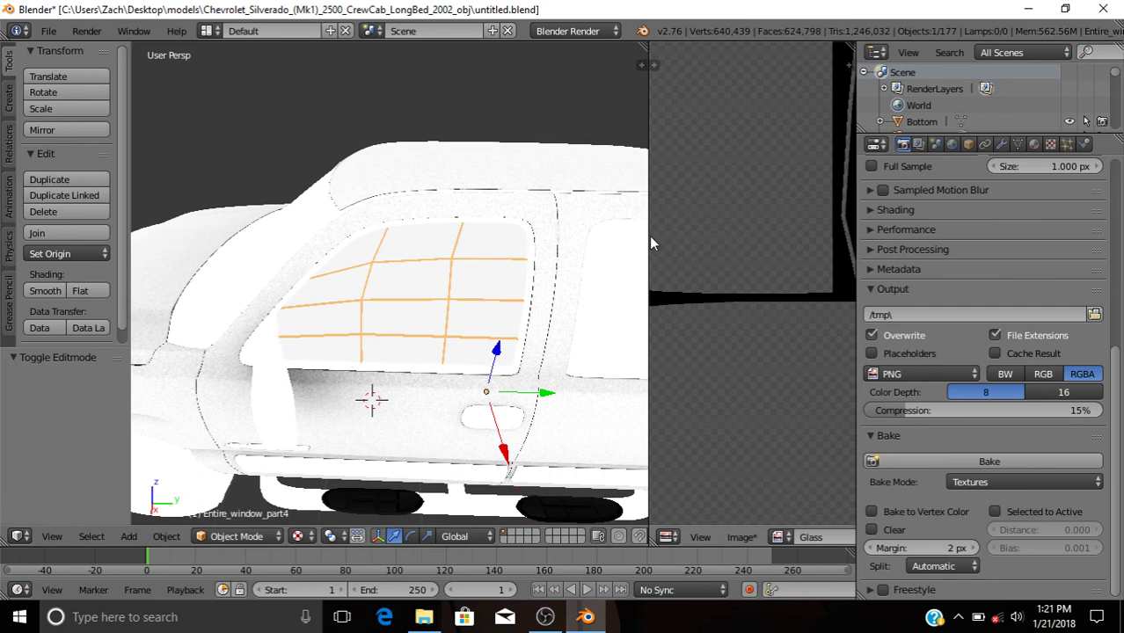
pyautogui.moveTo(647, 236); pyautogui.dragTo(384, 235)
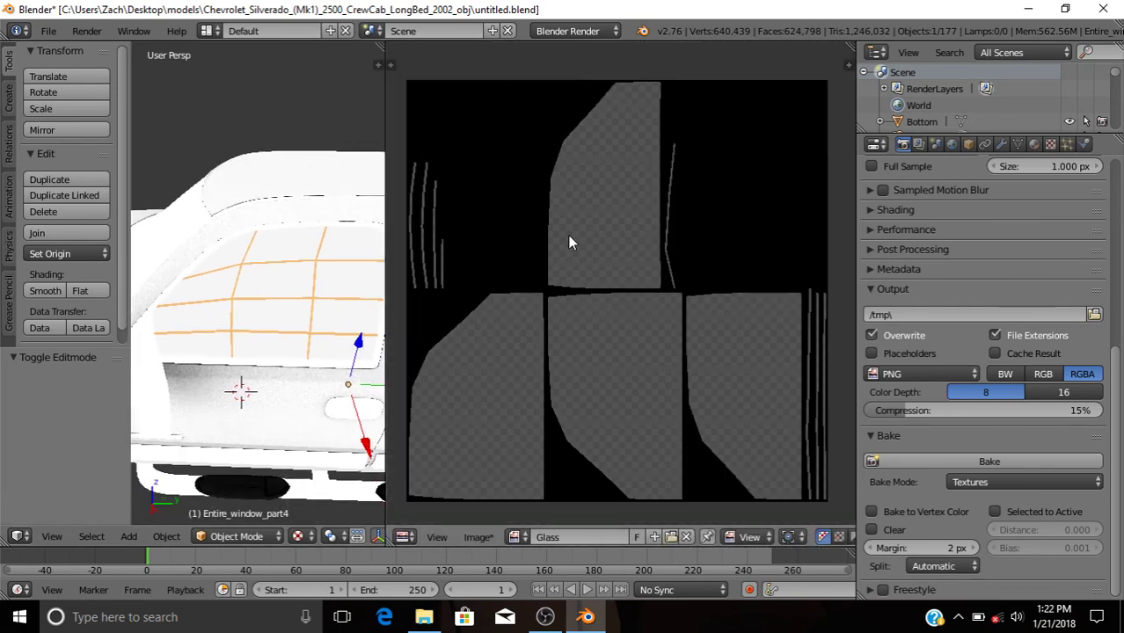